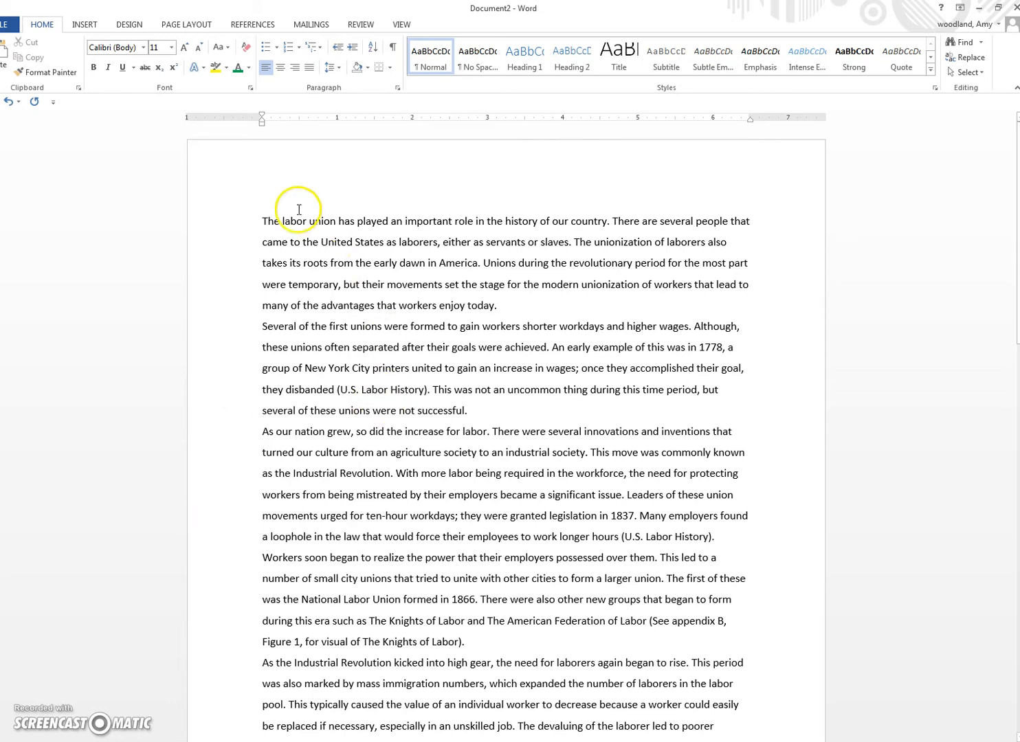
Step: Set the font of the entire essay to Times New Roman, size 12
click(270, 208)
click(267, 222)
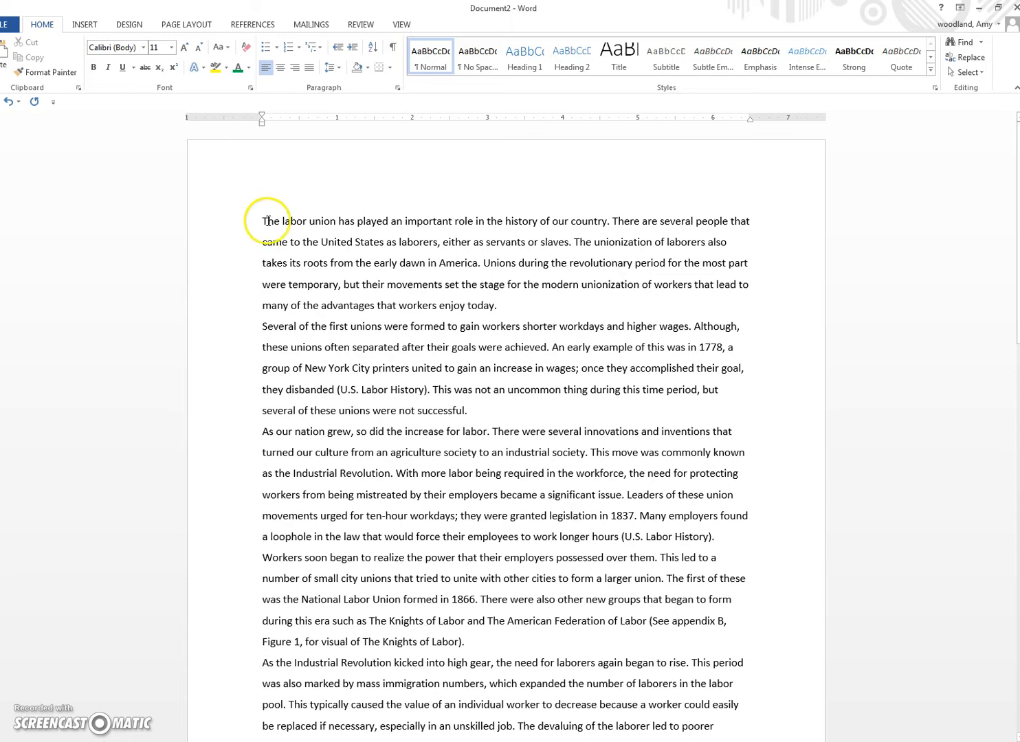
click(411, 257)
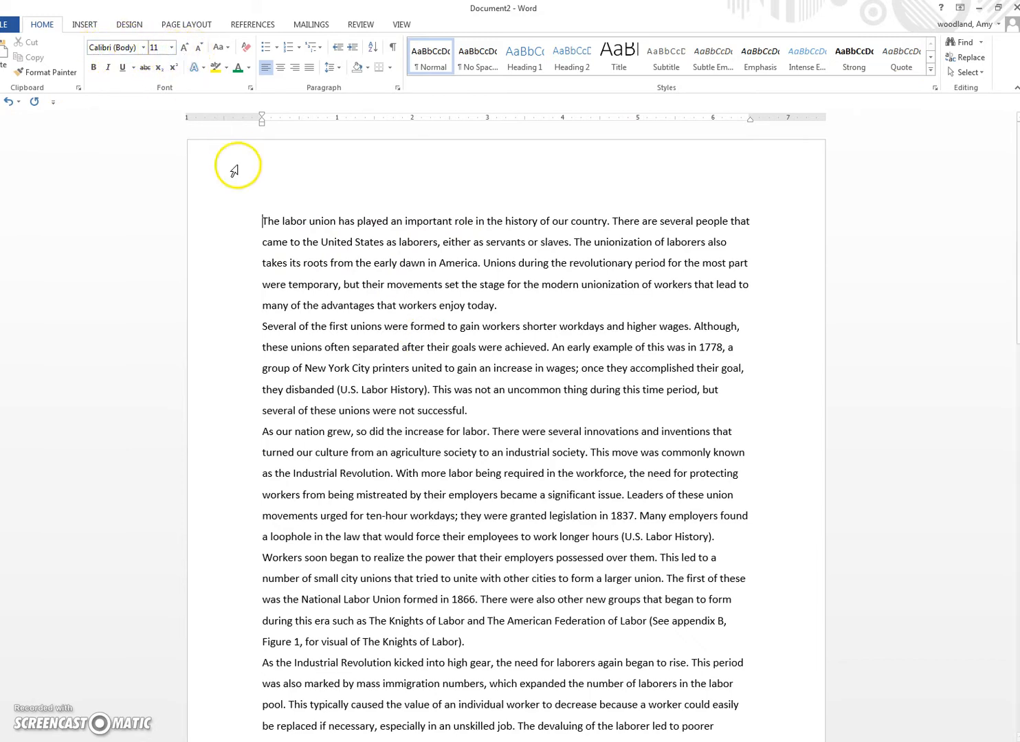
click(960, 72)
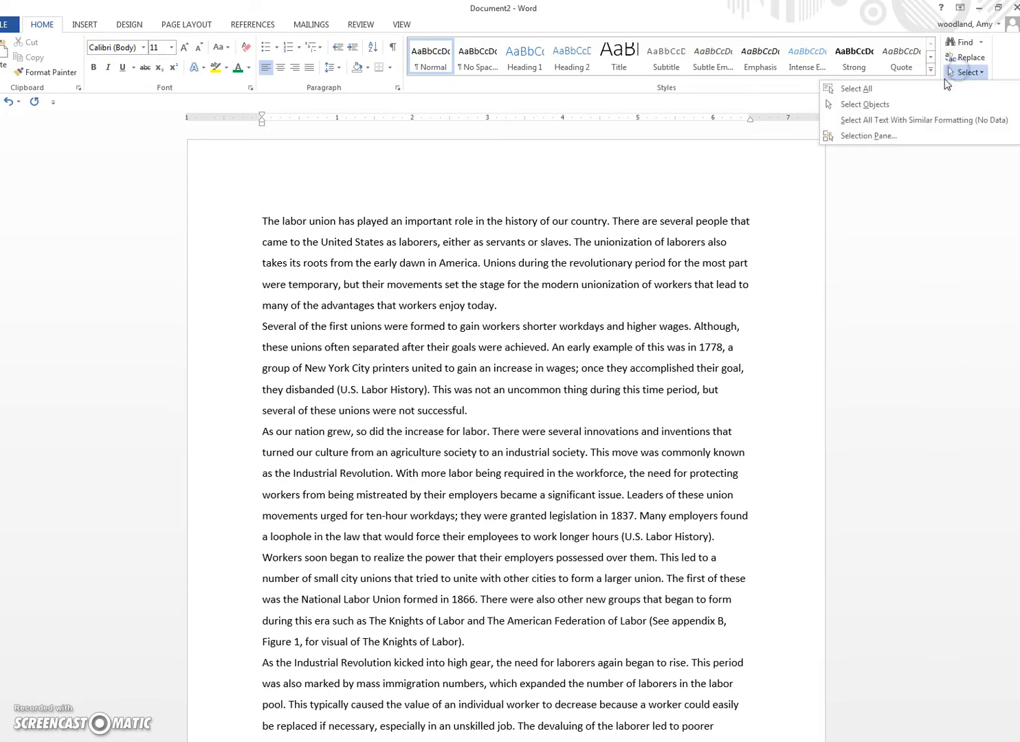
click(849, 84)
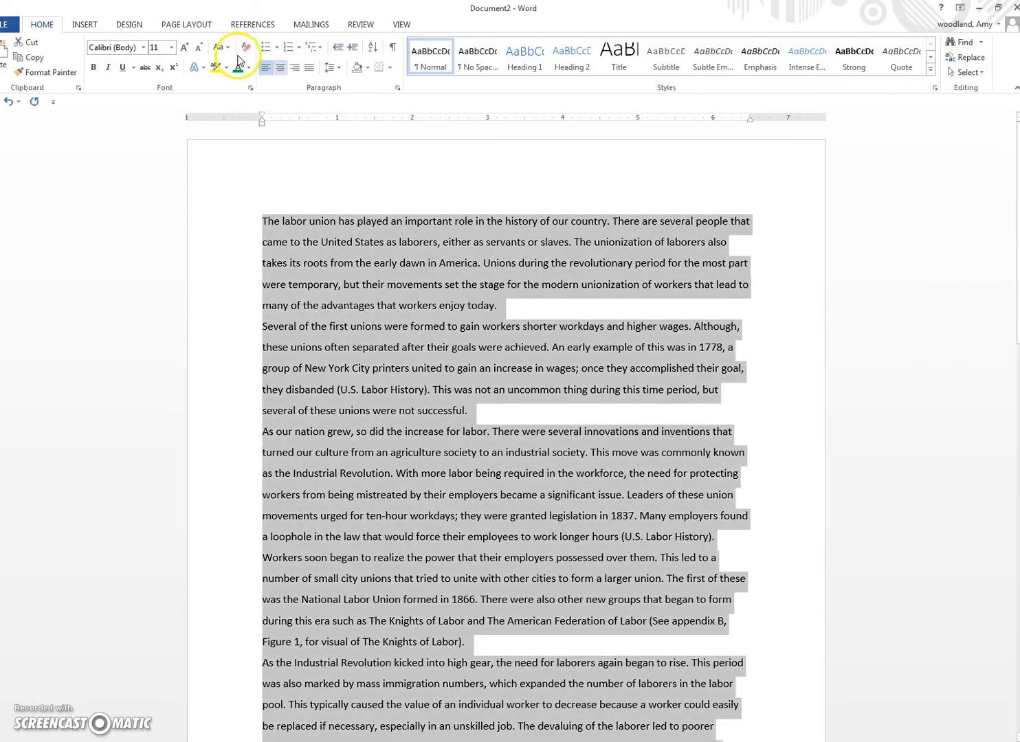
click(143, 48)
click(127, 125)
click(171, 48)
click(157, 131)
Step: Indent the first lines of the paragraphs beginning "The labor union", "As our nation grew" and "As the Industrial Revolution" by half an inch
click(307, 224)
click(258, 224)
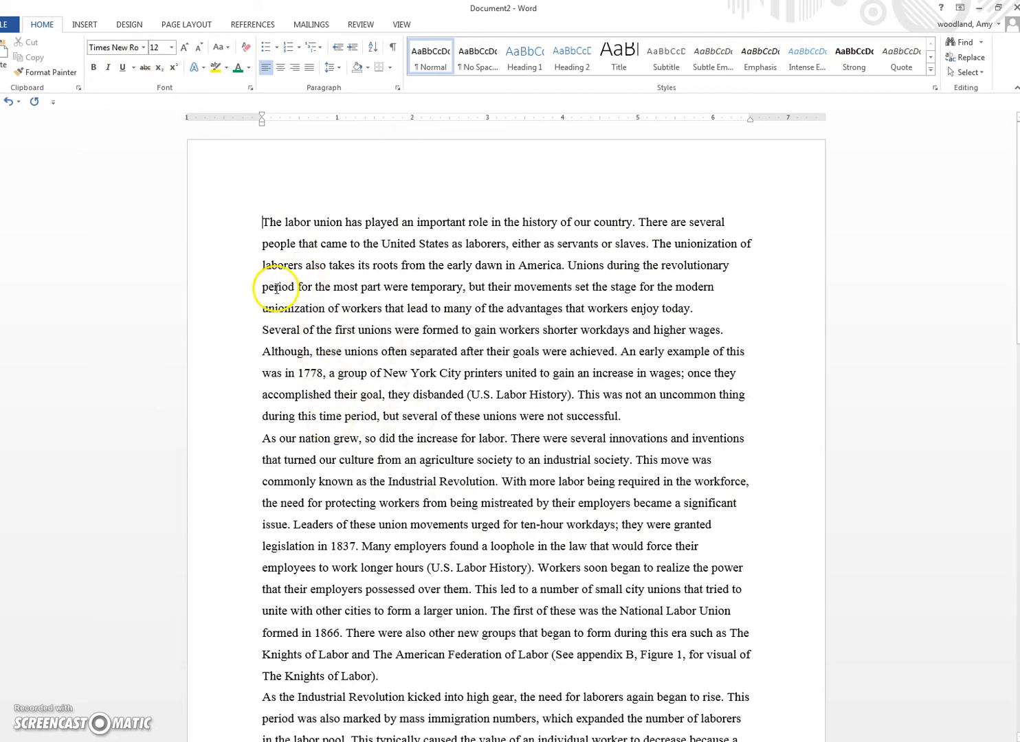
key(Tab)
click(260, 440)
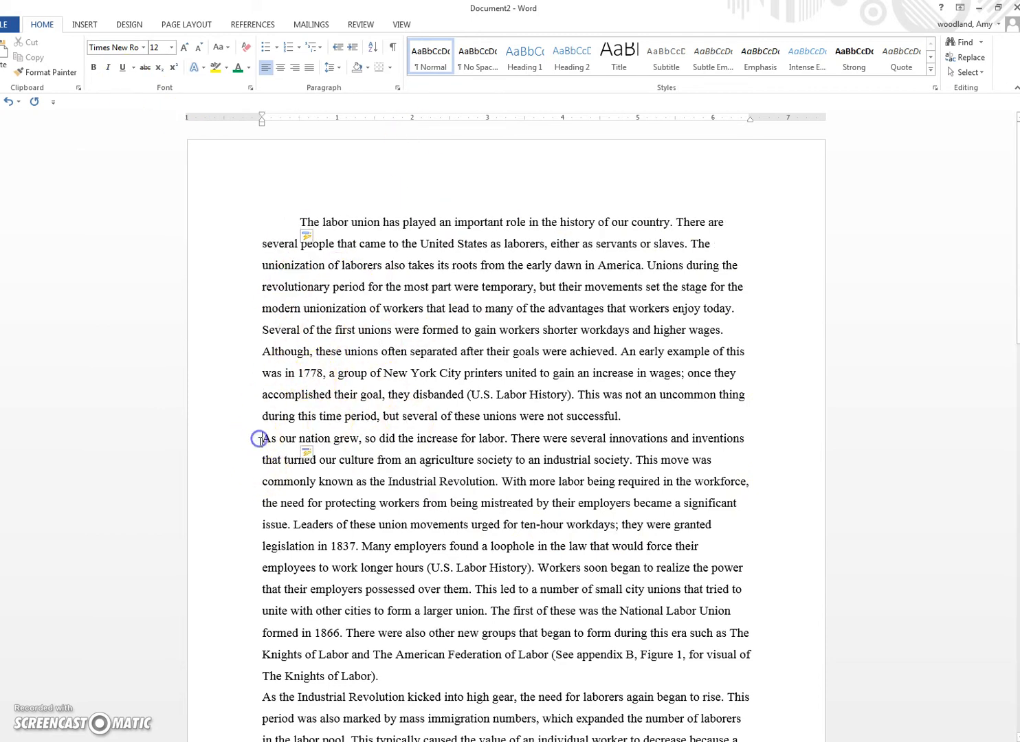
key(Tab)
click(263, 697)
key(Tab)
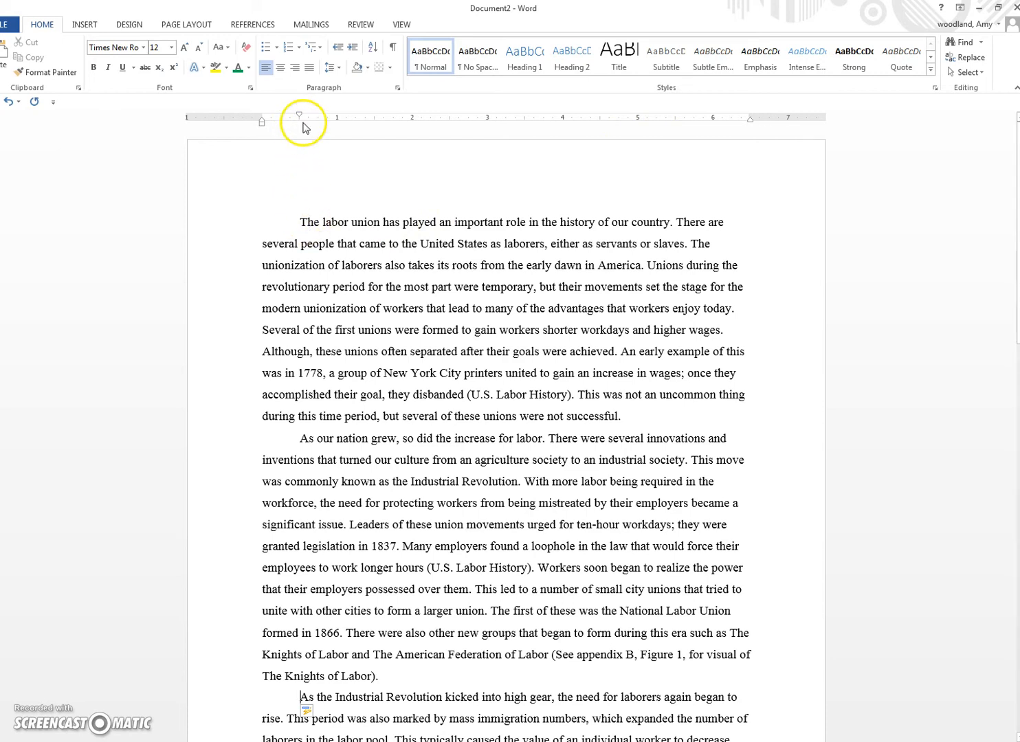
click(301, 222)
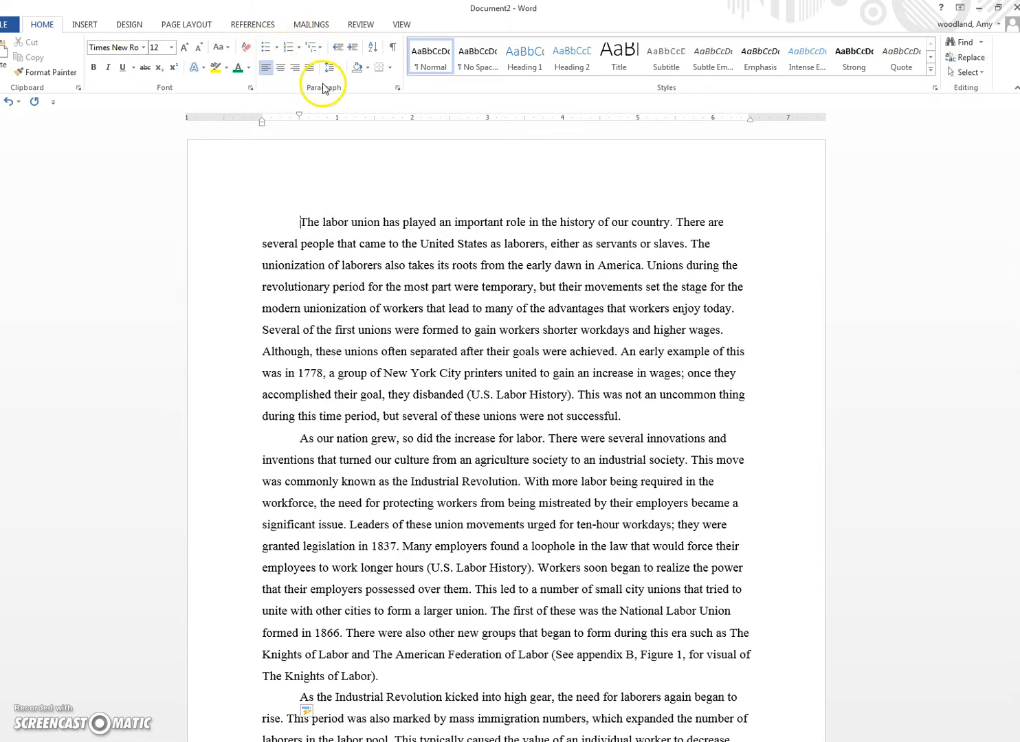
Step: Apply double line spacing with 0 pt spacing after paragraphs to the entire essay
click(981, 75)
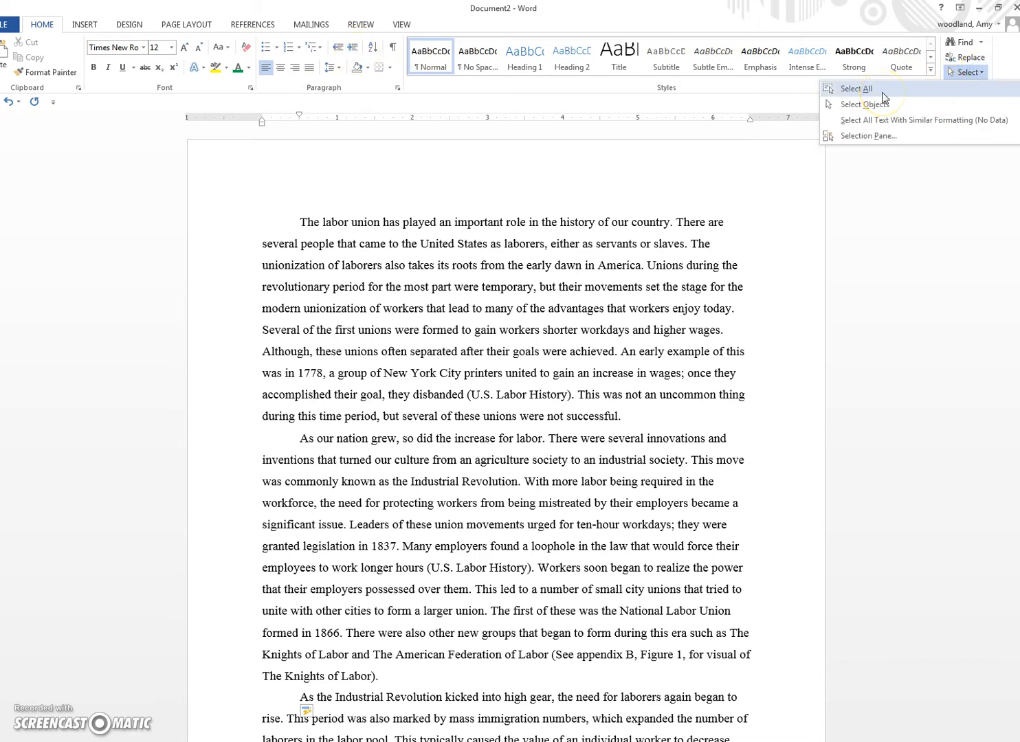
click(856, 88)
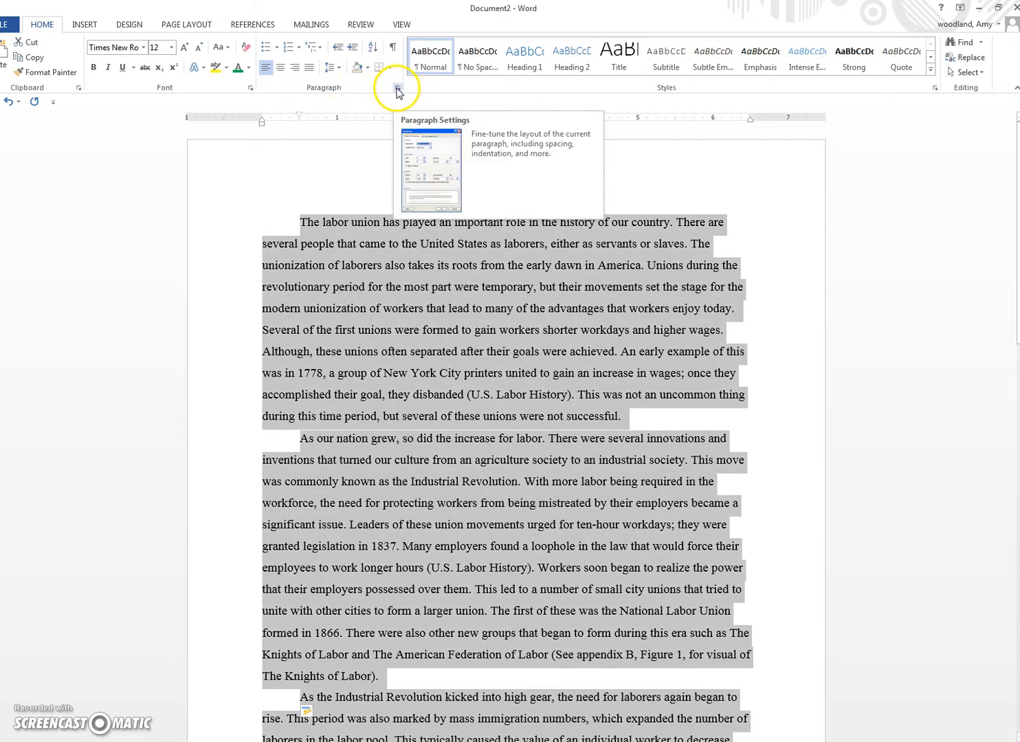
click(398, 90)
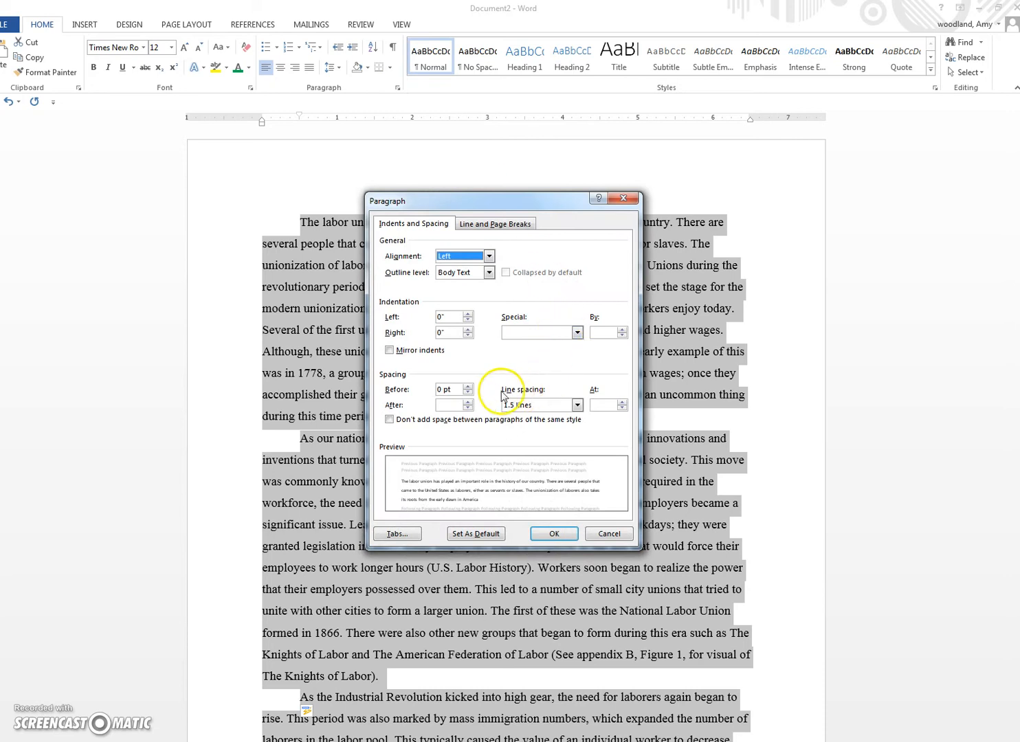
click(578, 405)
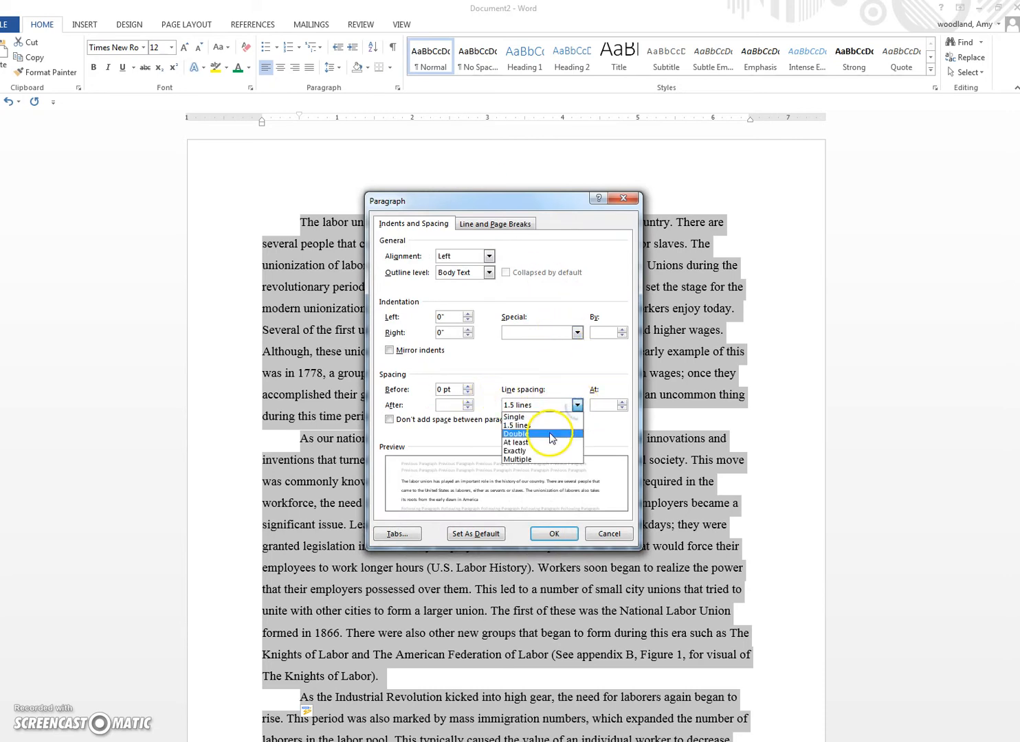
click(546, 433)
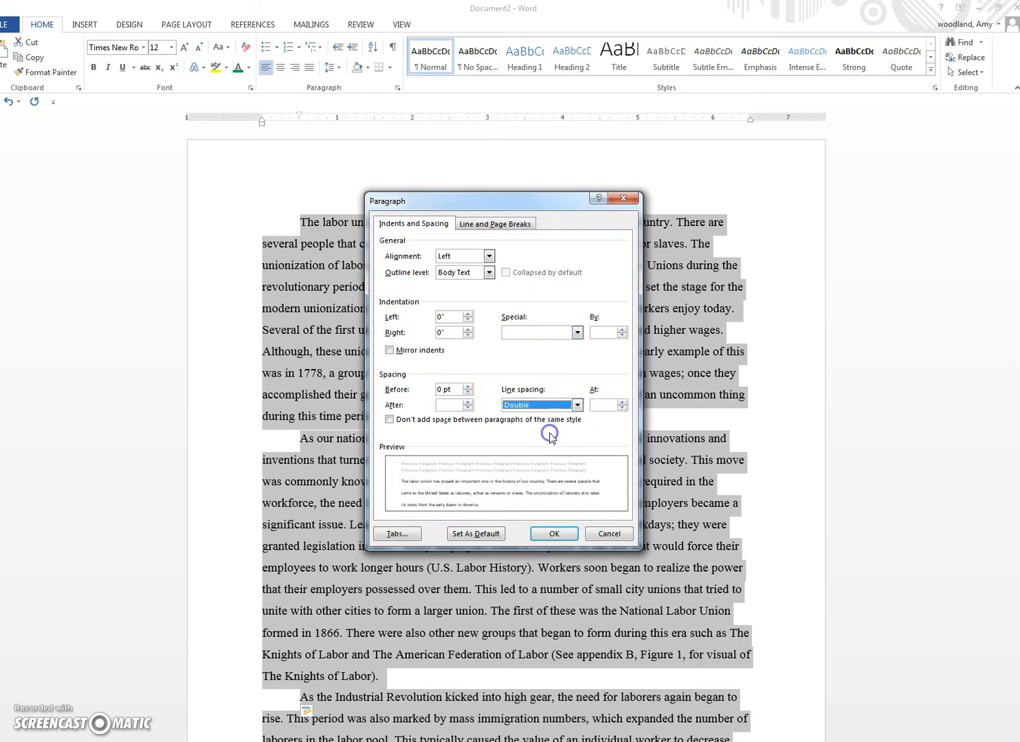
click(468, 408)
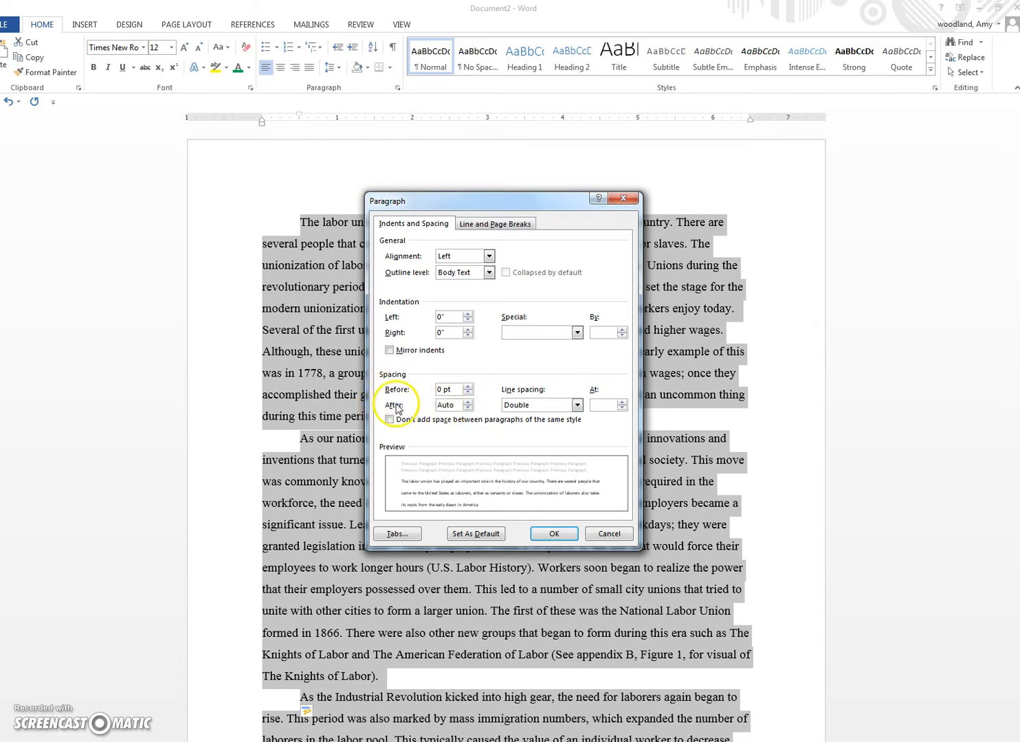
click(468, 408)
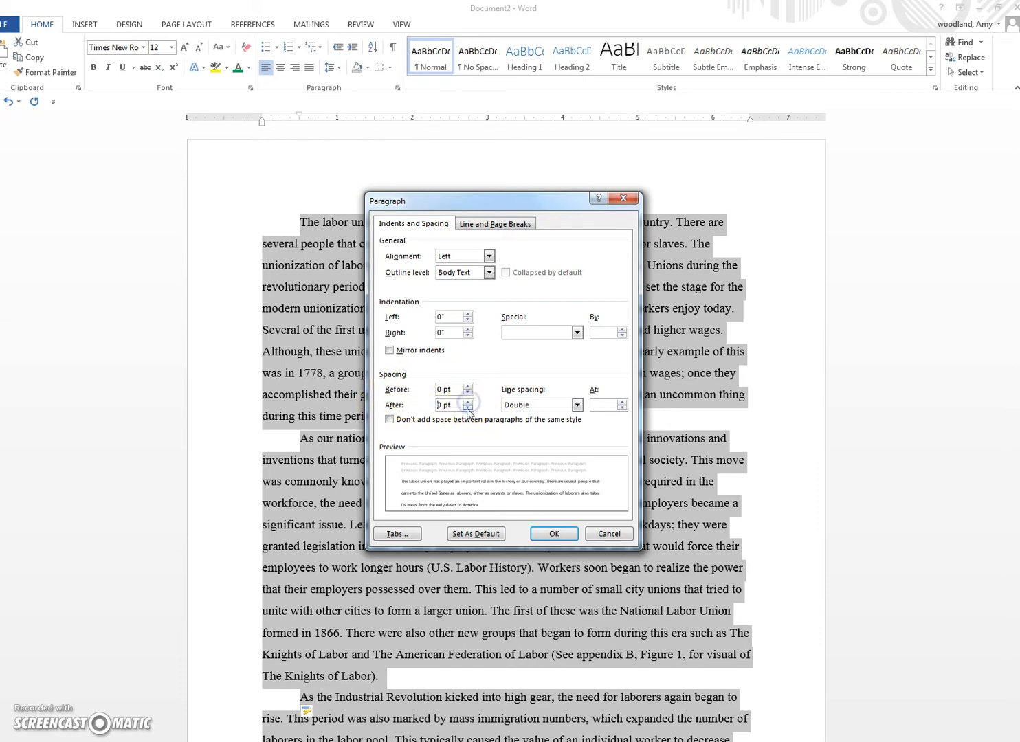
click(554, 534)
click(554, 534)
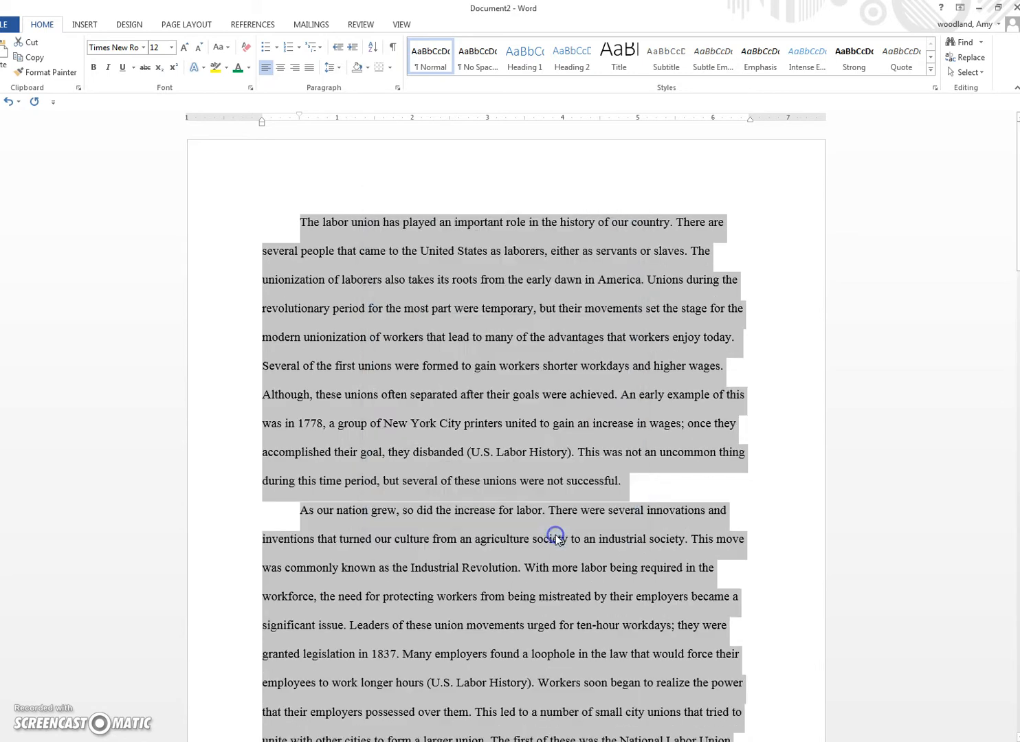
click(399, 379)
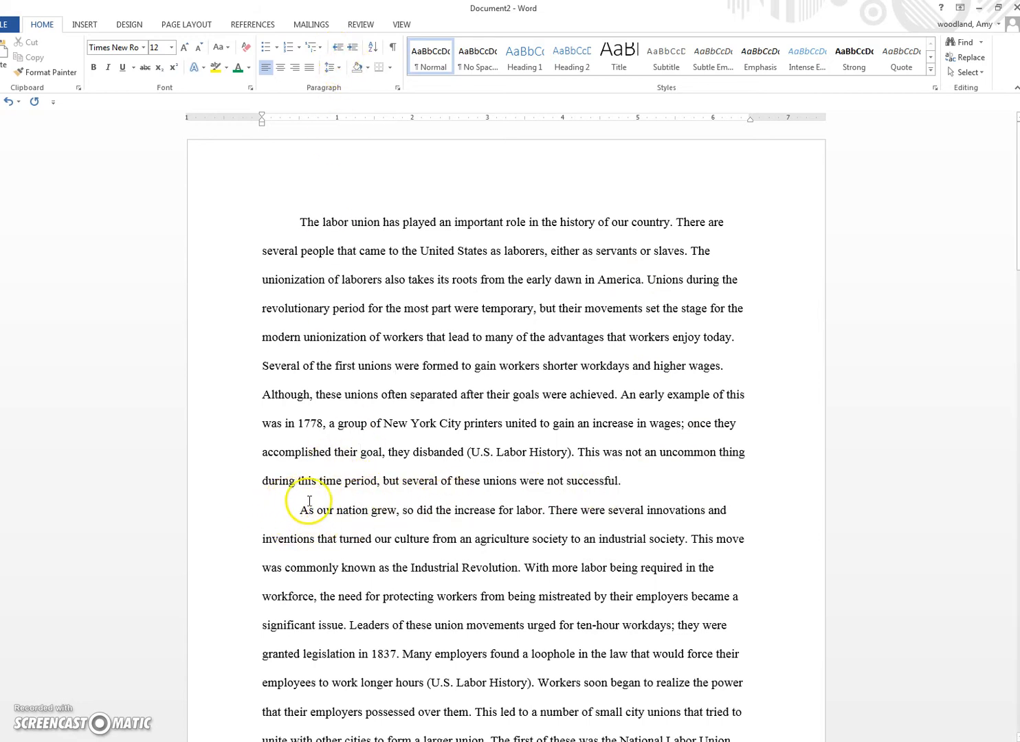
drag(263, 483, 496, 519)
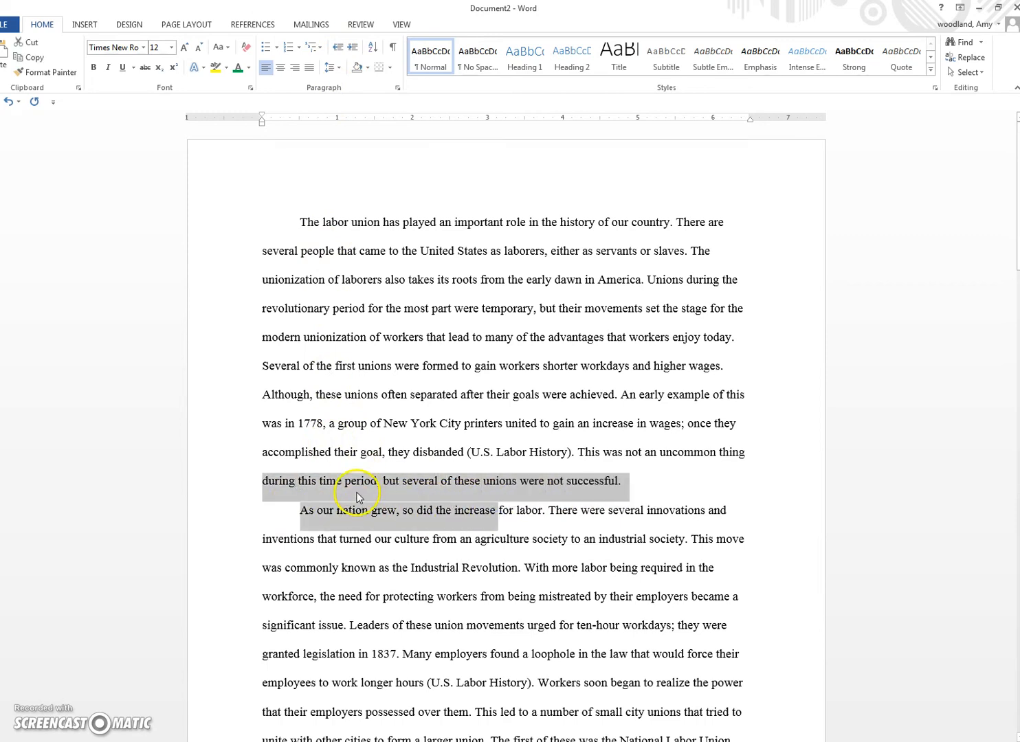
click(341, 393)
Step: Insert two blank lines above the opening paragraph and remove the first-line indent from the topmost blank line
click(302, 224)
key(Return)
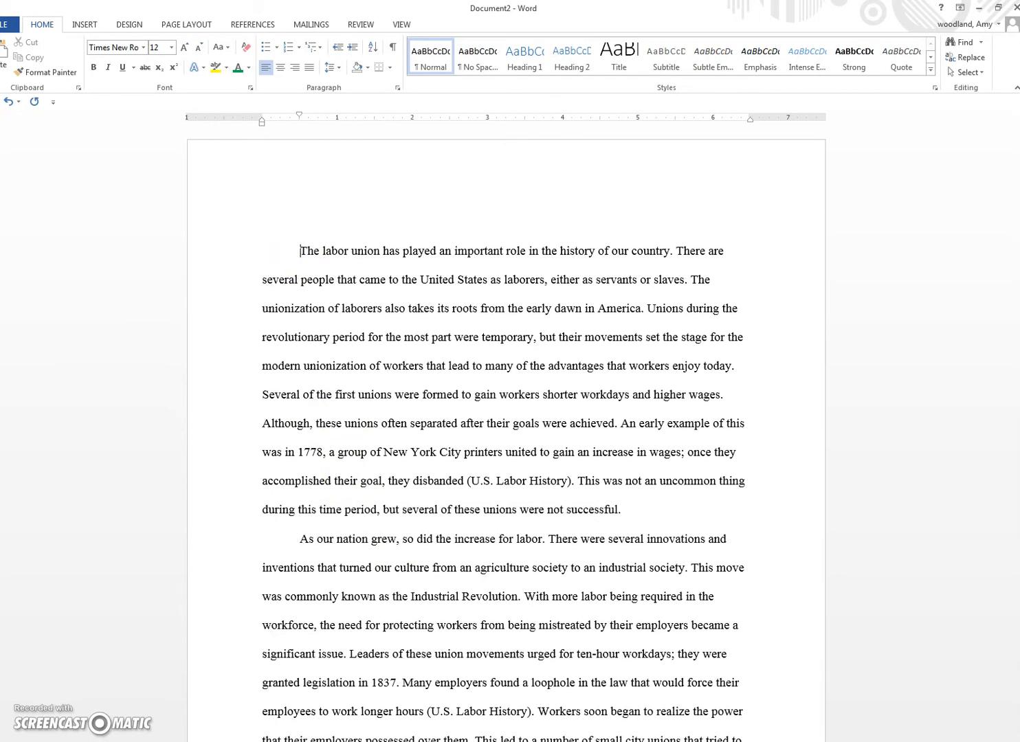
key(Return)
key(Up)
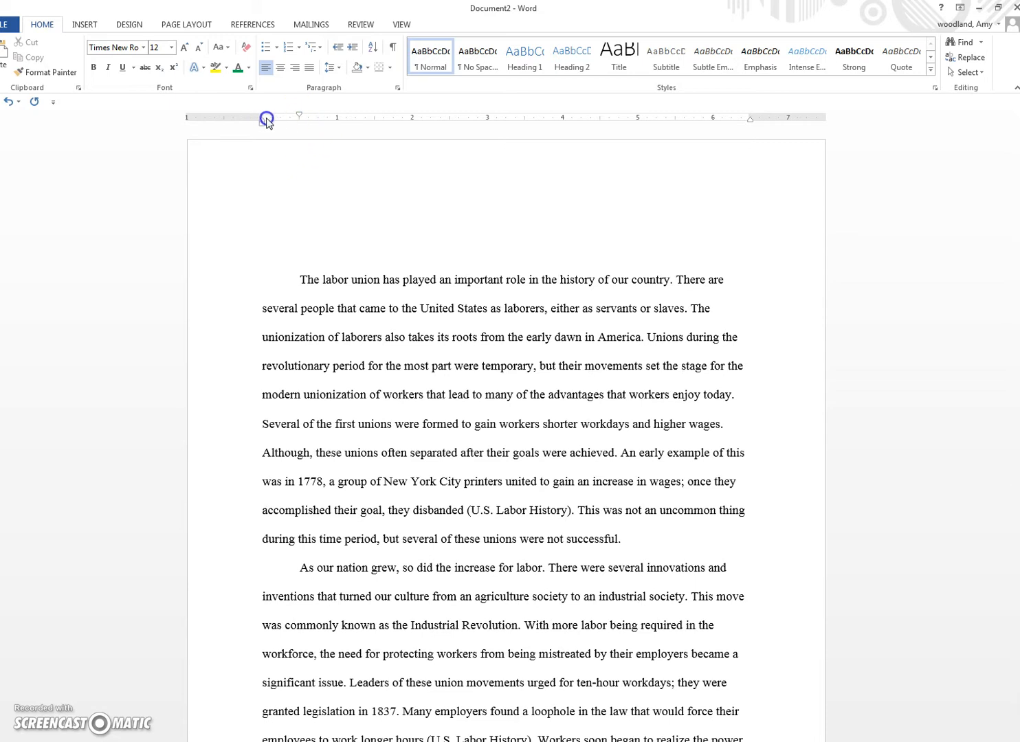
drag(299, 116, 262, 116)
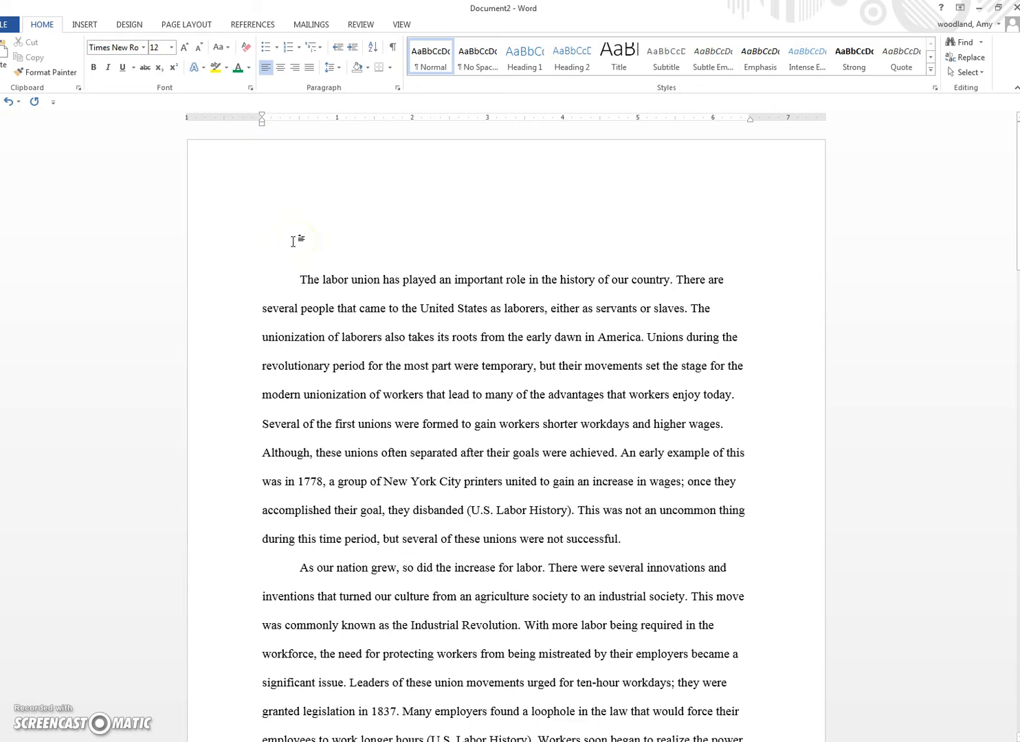
Step: Enter the heading on separate lines: the student's full name, the instructor's last name, "Comp I" and "30 October 2015"
text(my)
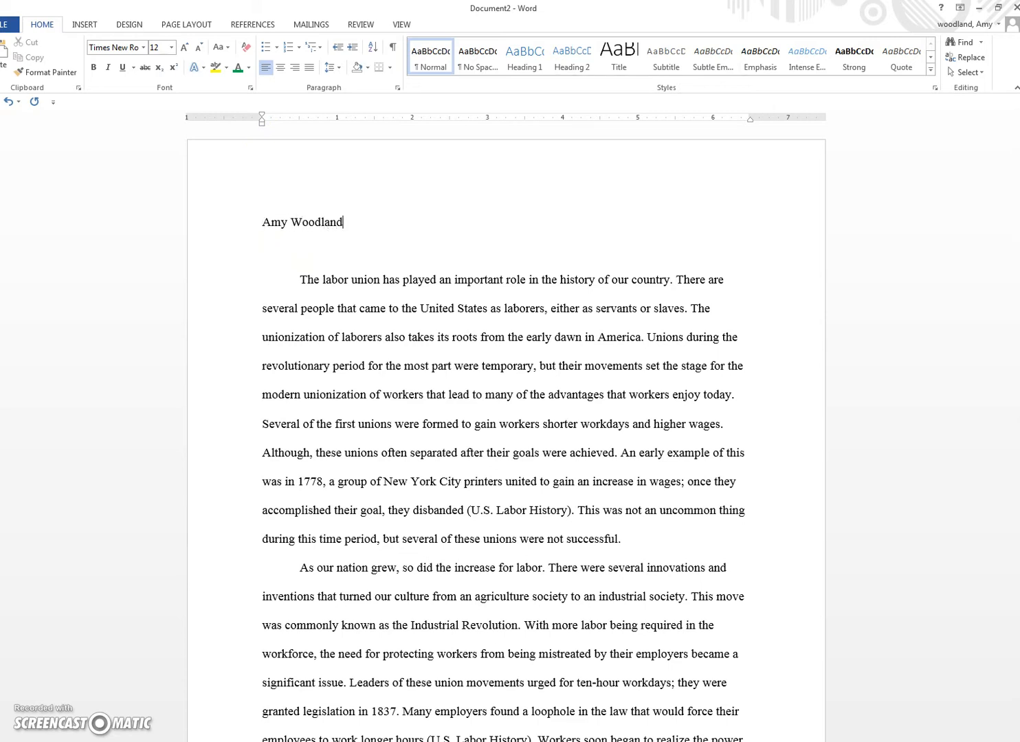
text( Woodland)
key(Return)
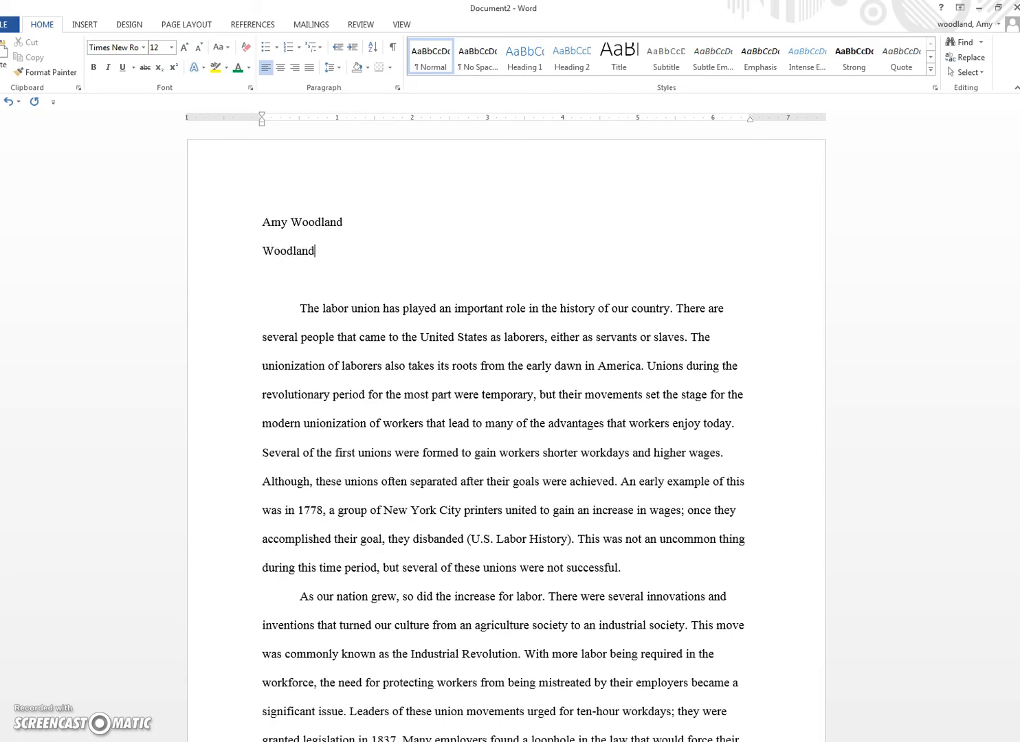
key(Return)
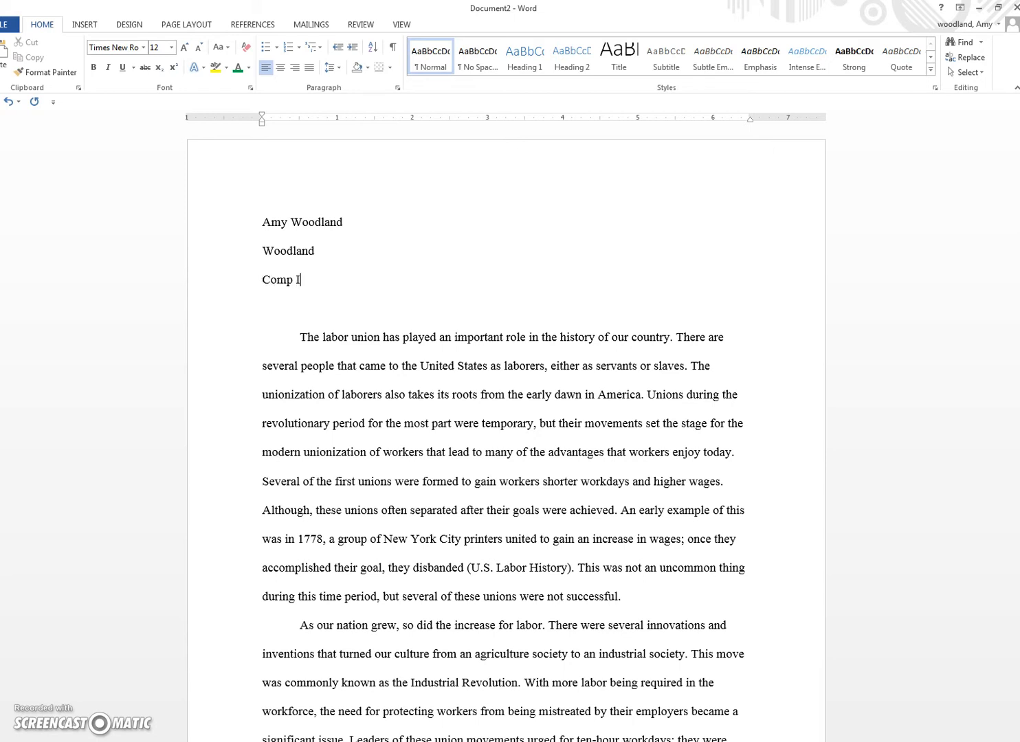
key(Return)
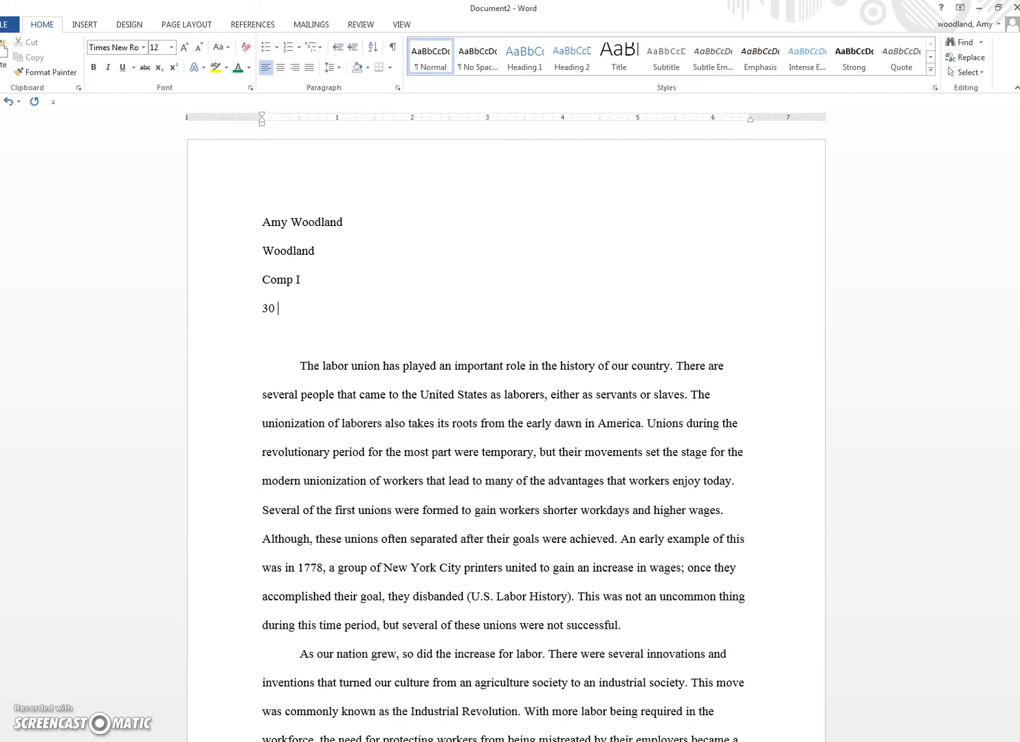
text(30 Oct ober 2015)
key(Return)
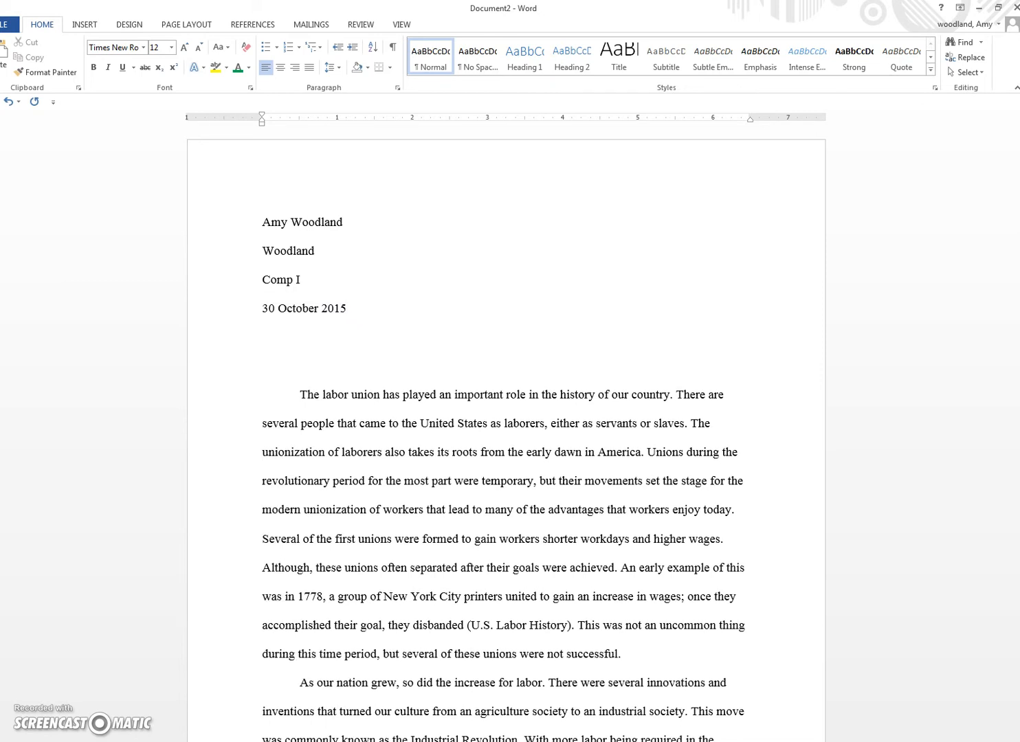
Step: Add the centered title "Online Relationships and Dating in Technology-Driven America" below the date
click(277, 68)
text(Online Relat)
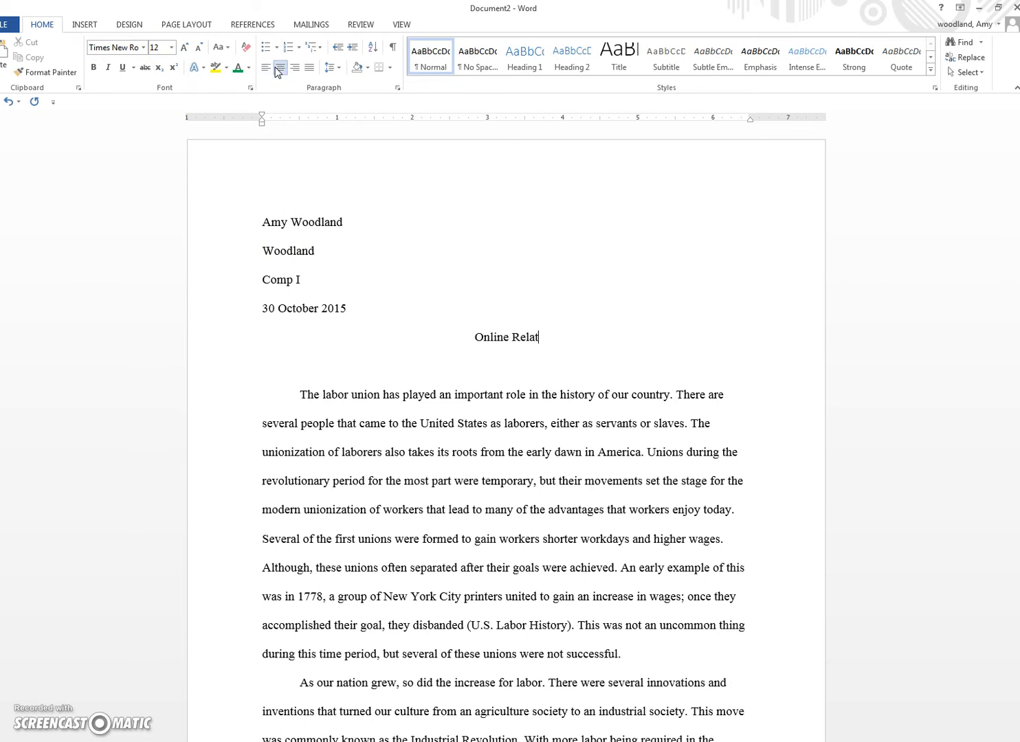
text(ionships and Dating)
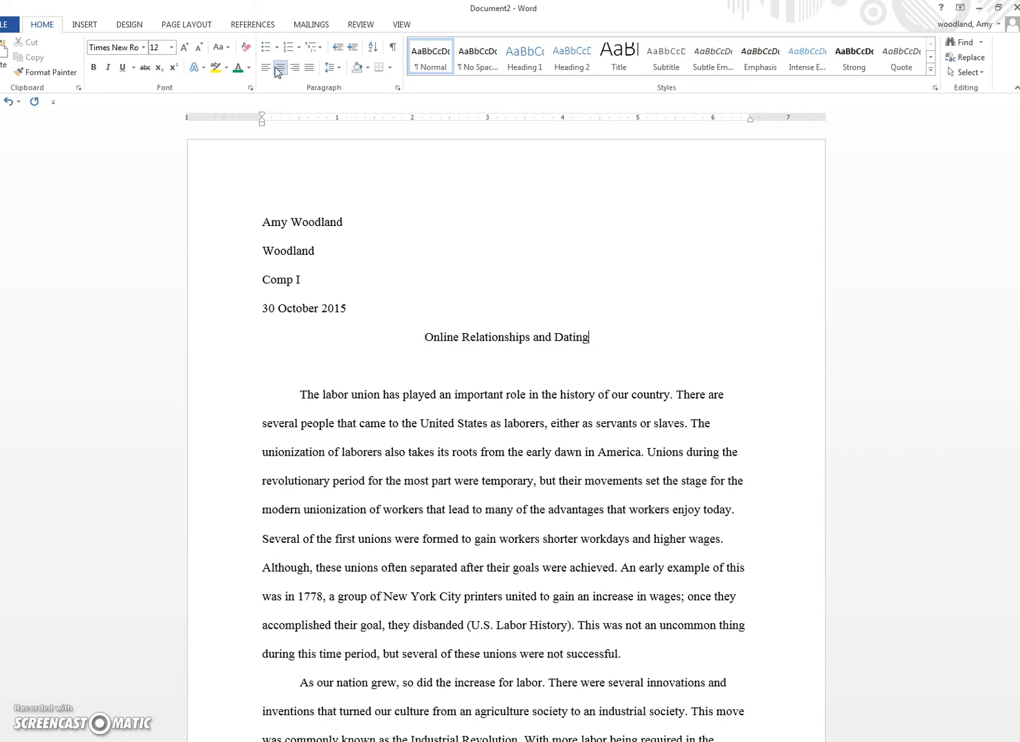
text( in Technology-Driven America)
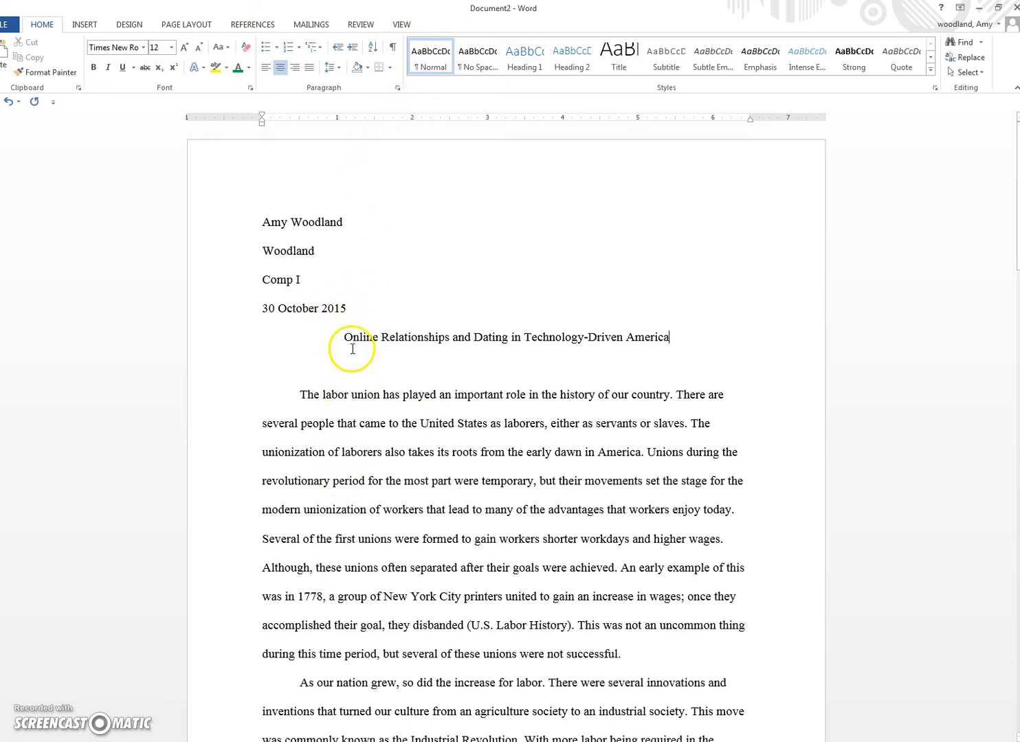
Step: Delete the empty paragraph between the title and the first body paragraph, using formatting marks to locate it
click(392, 47)
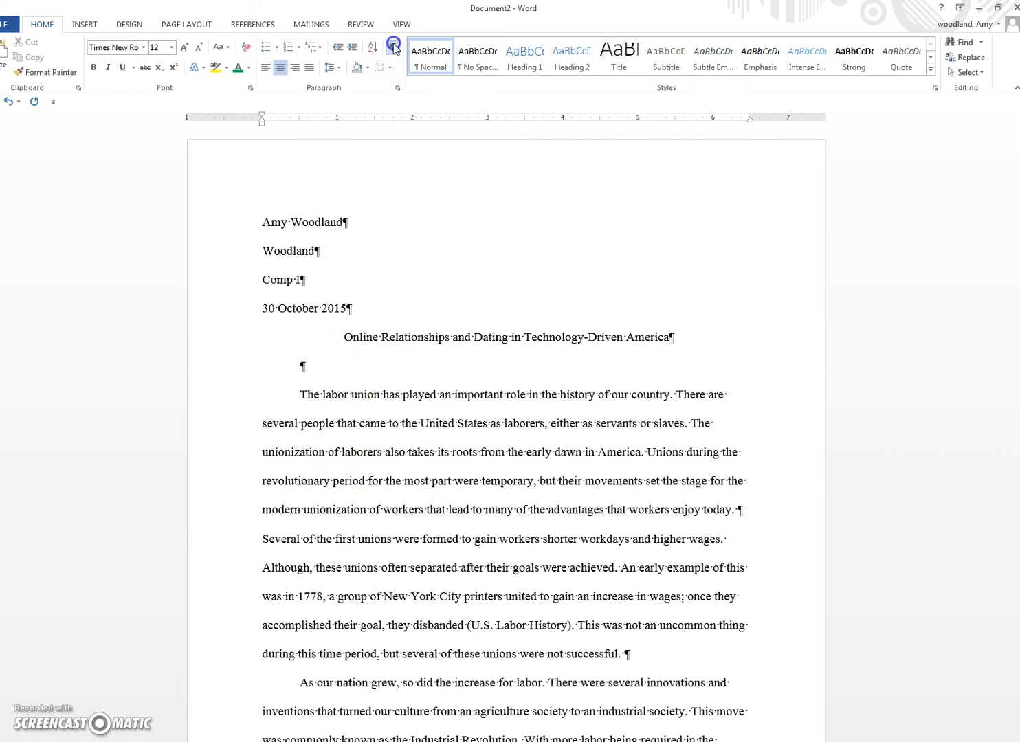
double_click(309, 366)
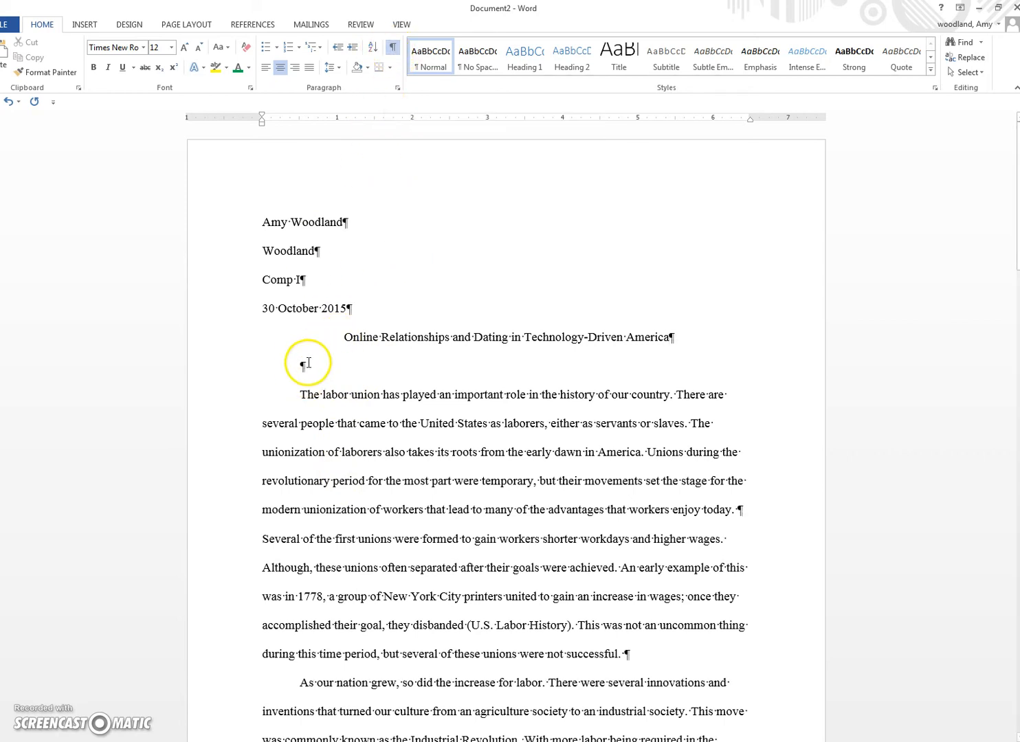
key(Delete)
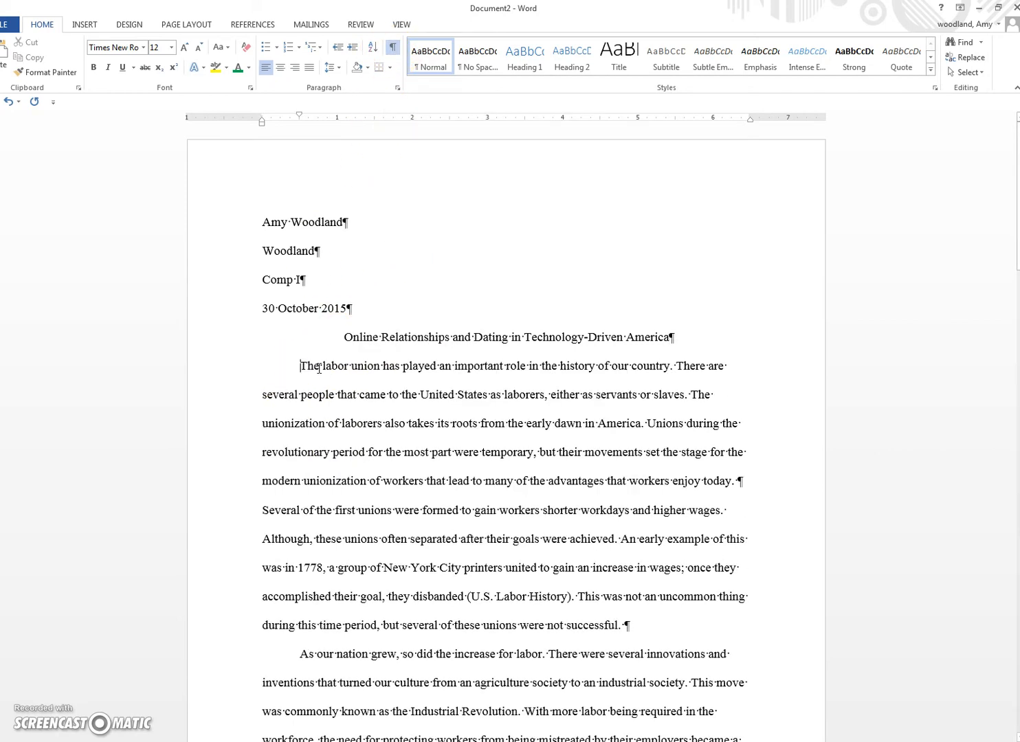
click(392, 46)
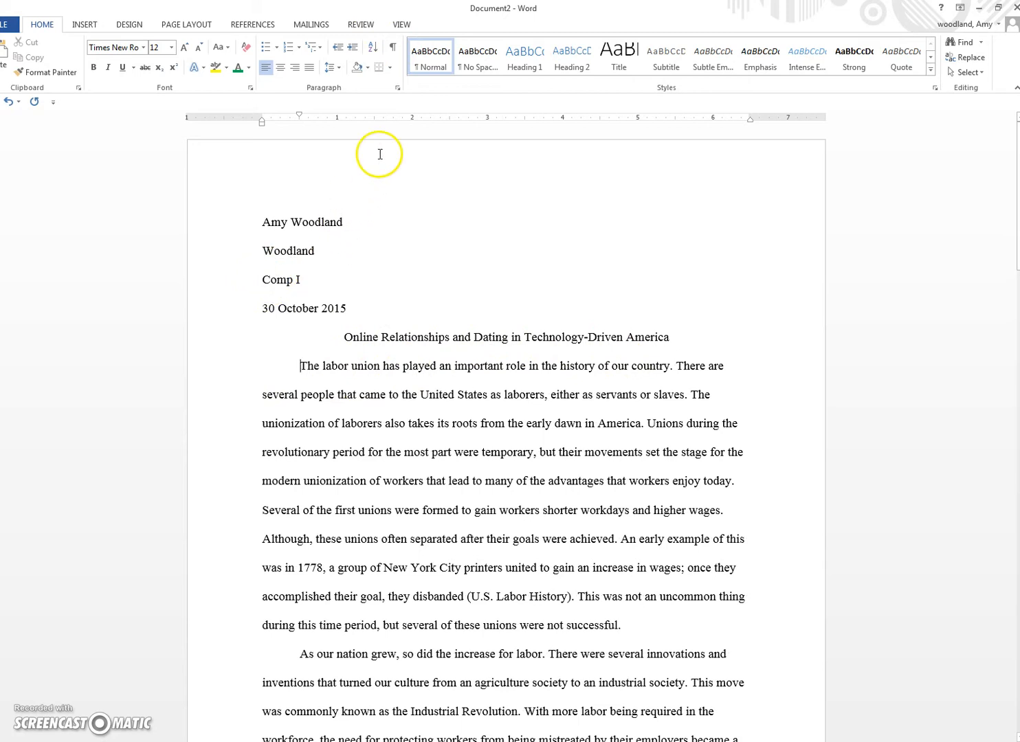
click(392, 48)
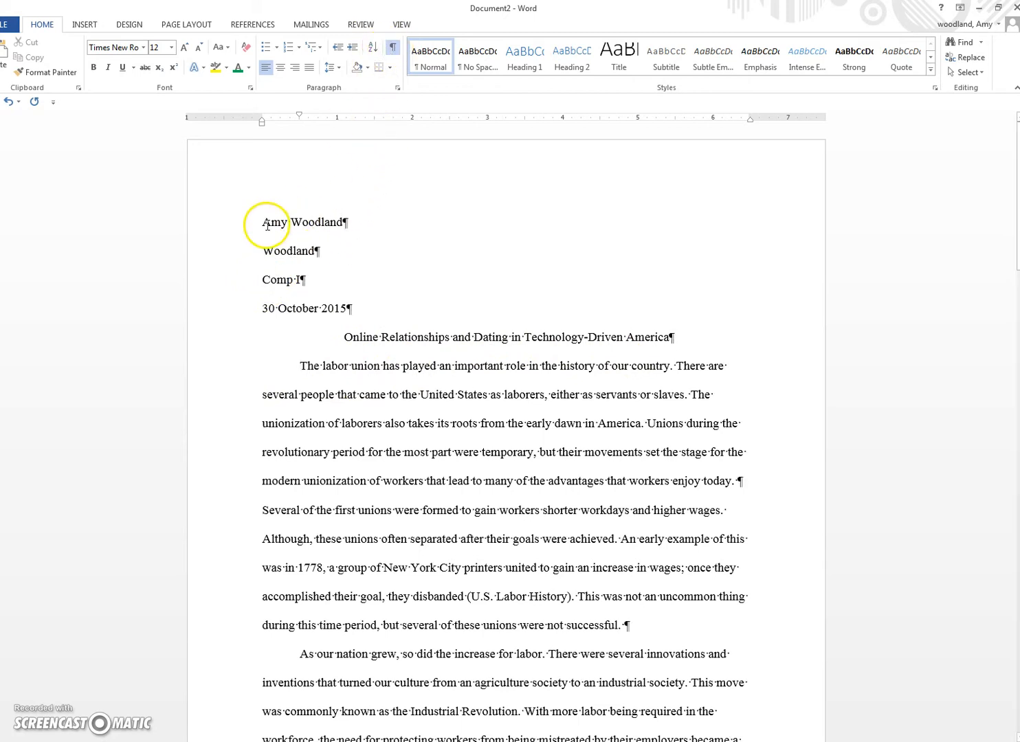
click(393, 49)
Step: Apply the Normal margins preset of 1" on all sides to the entire document
click(970, 72)
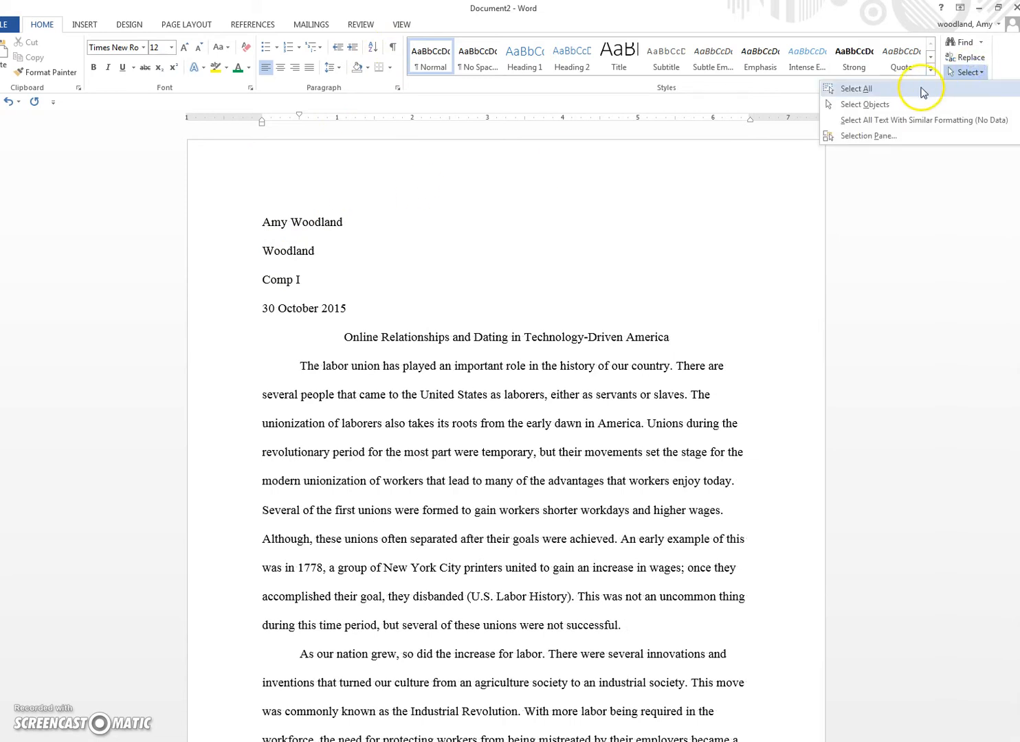
click(921, 88)
click(193, 26)
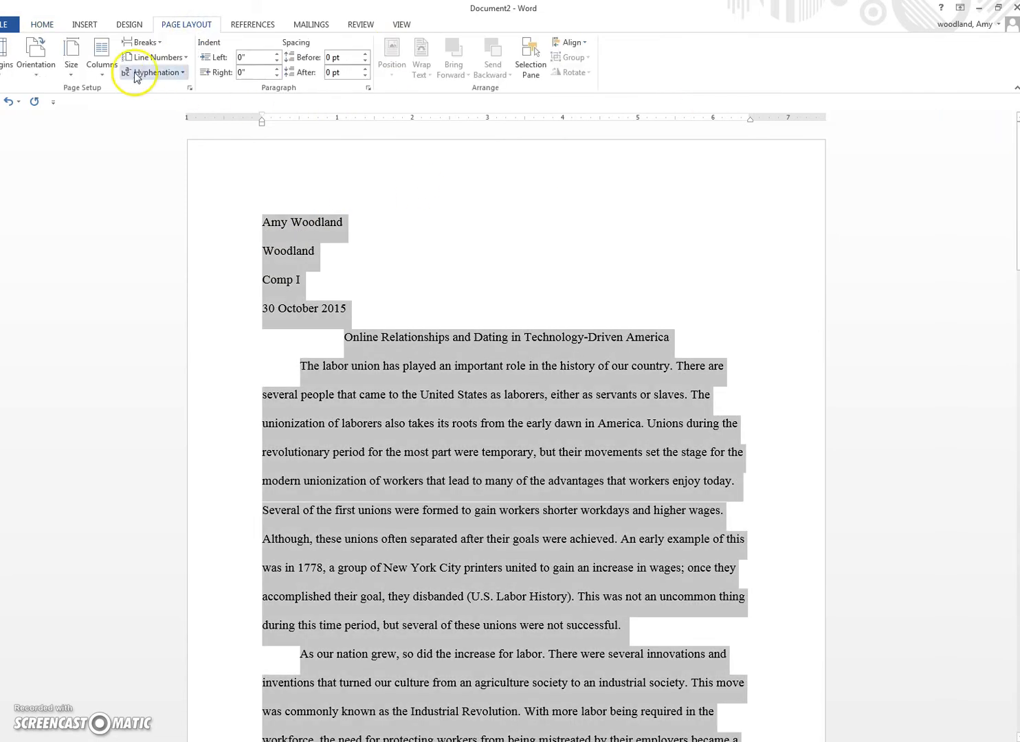
click(10, 60)
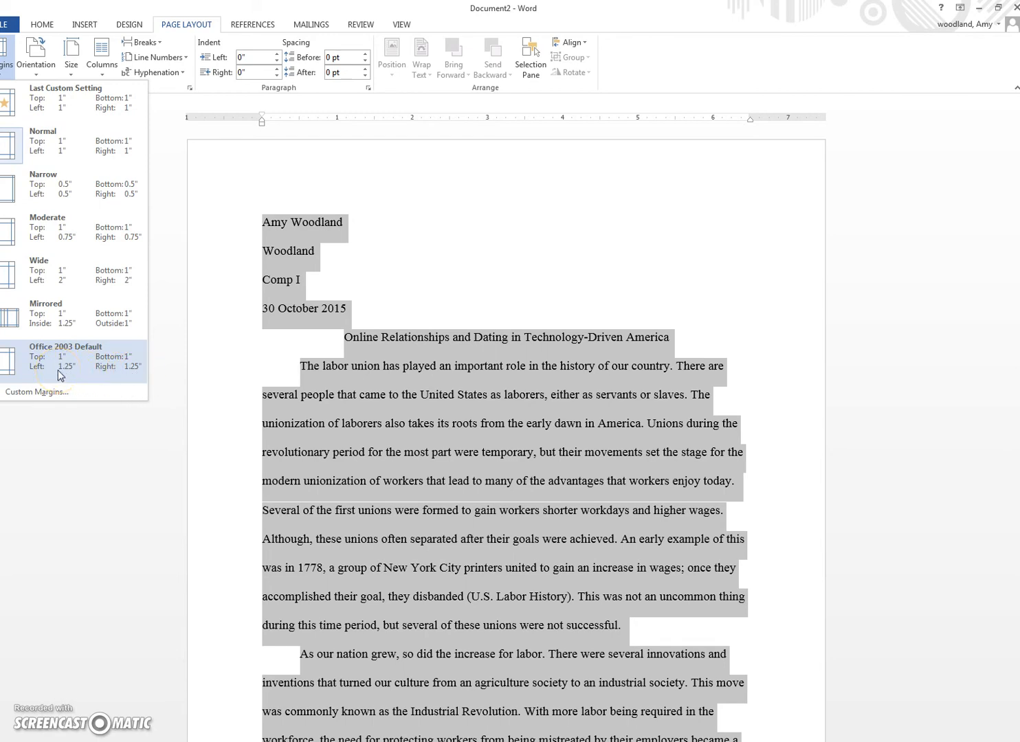
click(53, 153)
click(328, 308)
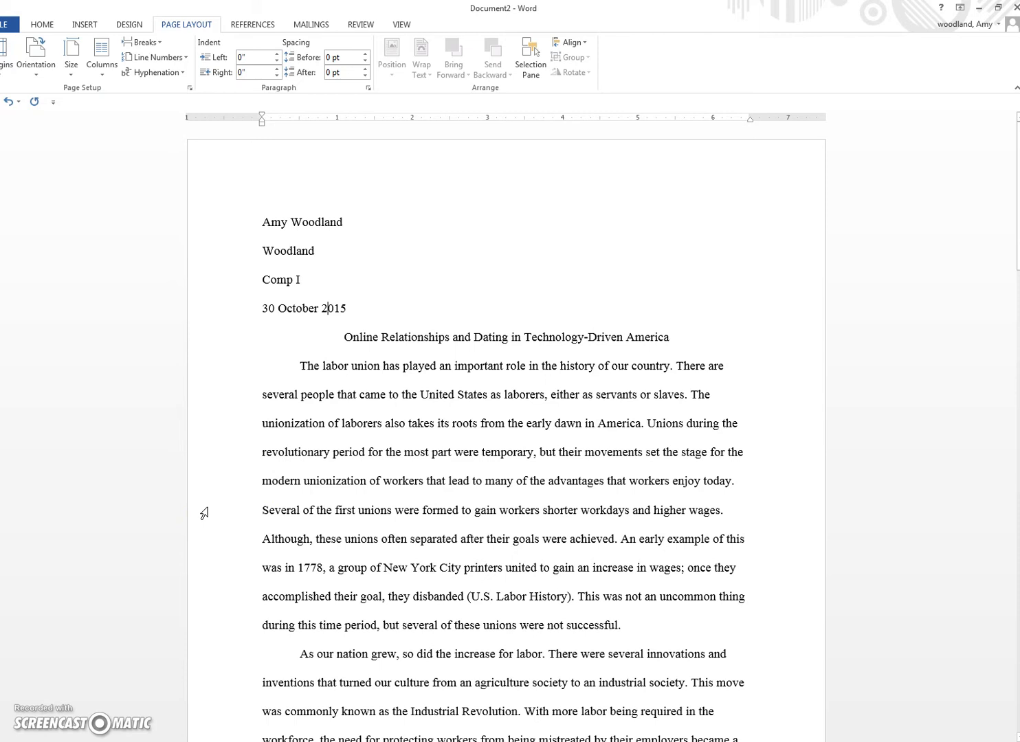
Step: Add a right-aligned Plain Number 3 page number at the top of the pages, preceded by the student's last name and a space
click(82, 28)
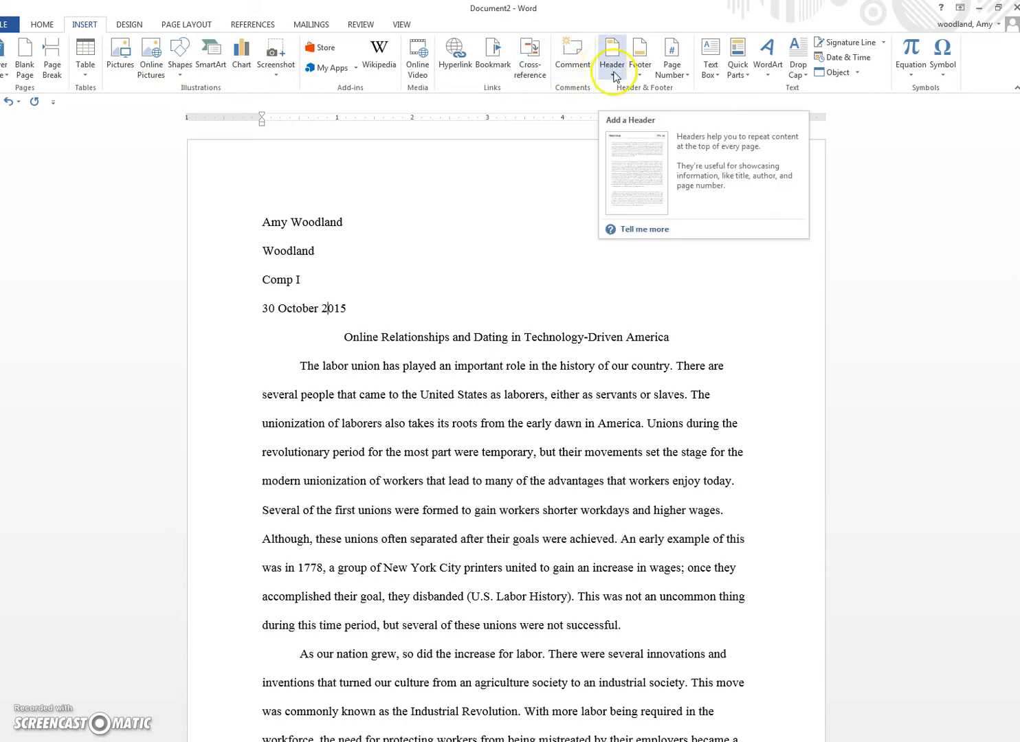
click(664, 73)
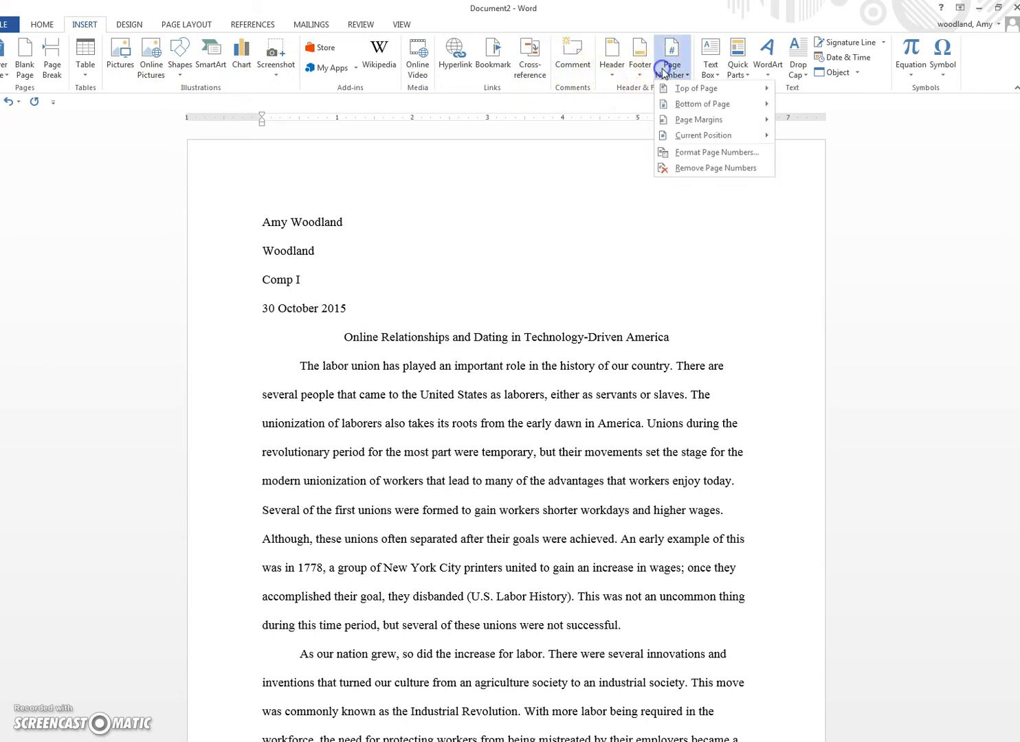
mouse_move(671, 89)
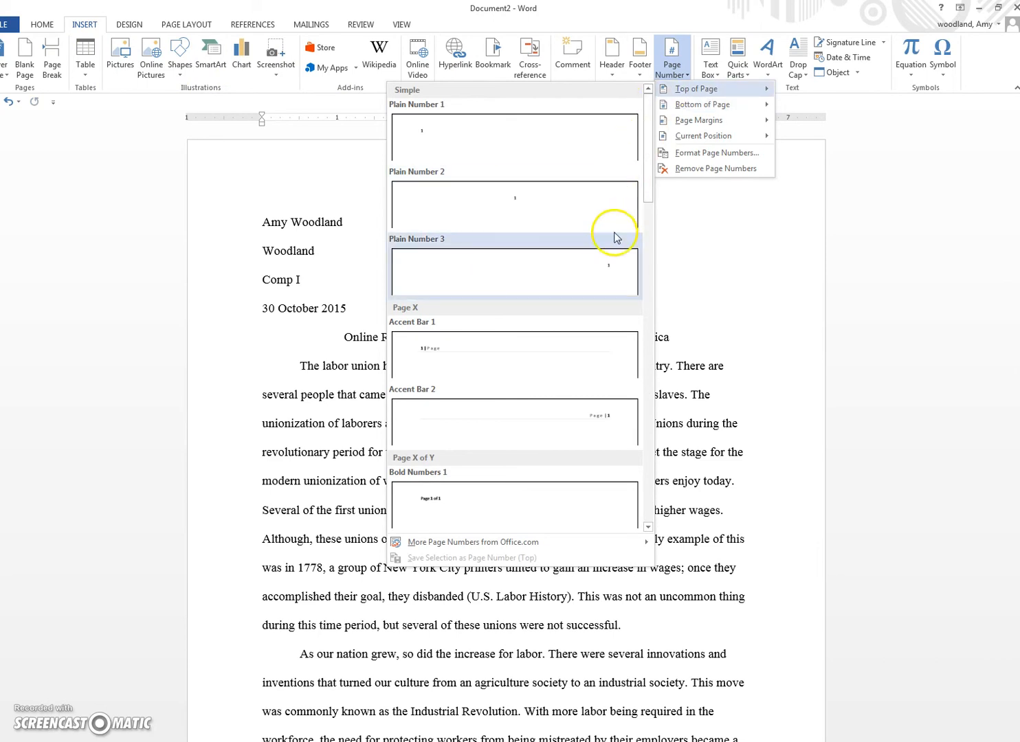
click(608, 274)
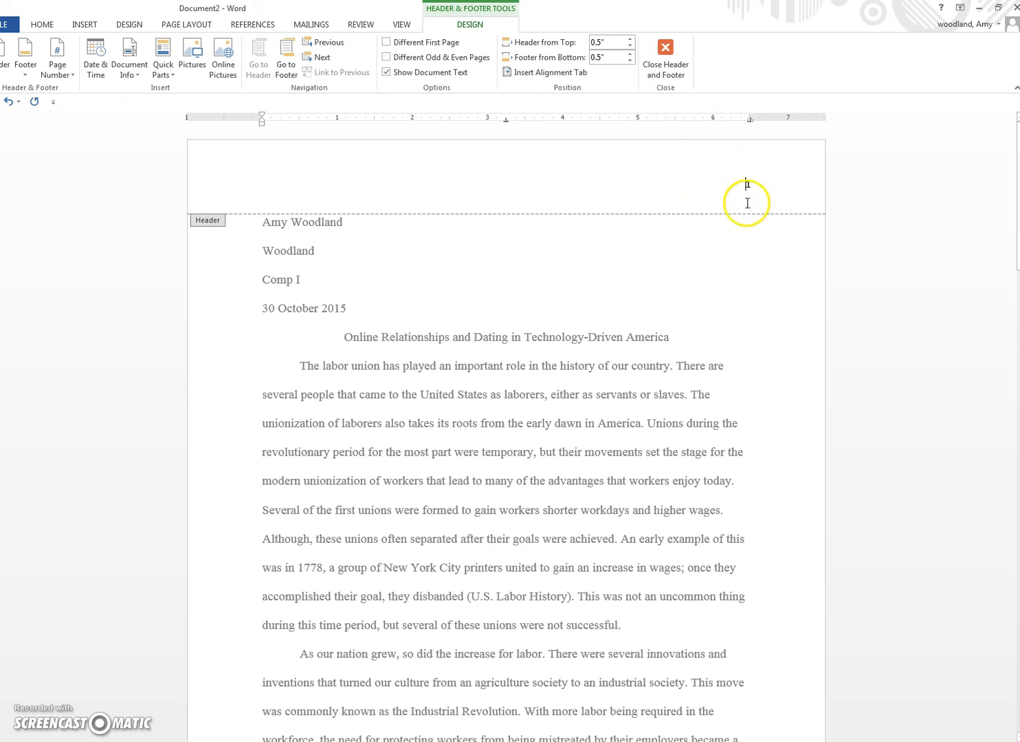
text(Woodland)
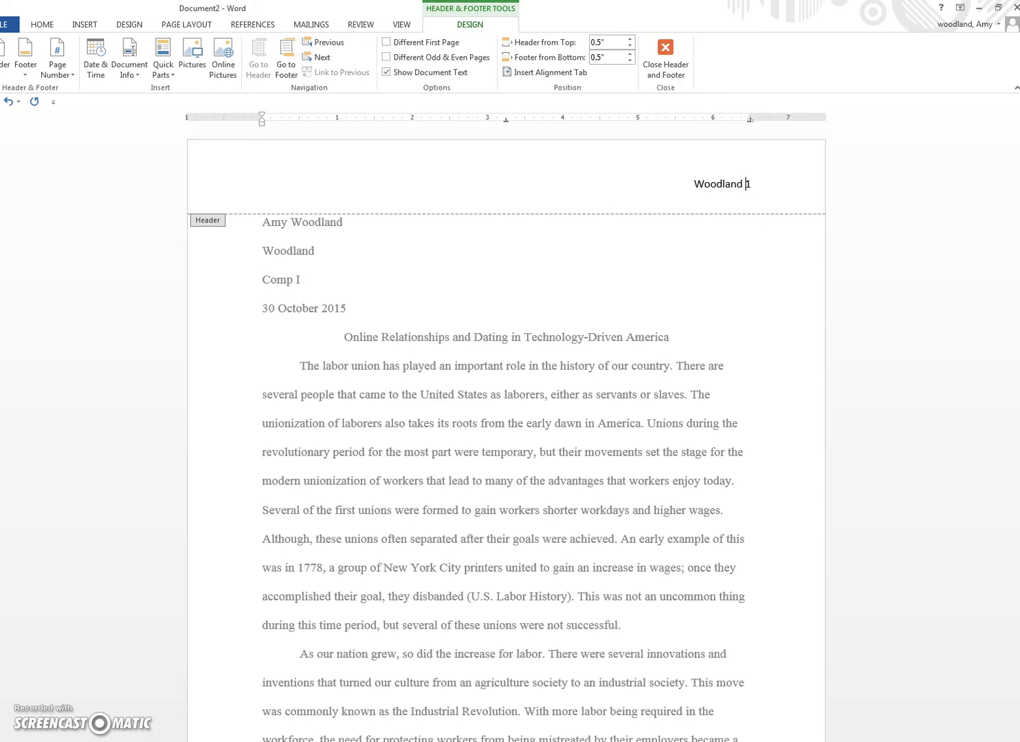
Step: Format the header's name and page number in Times New Roman, size 12, and return to the document body
click(752, 184)
triple_click(739, 186)
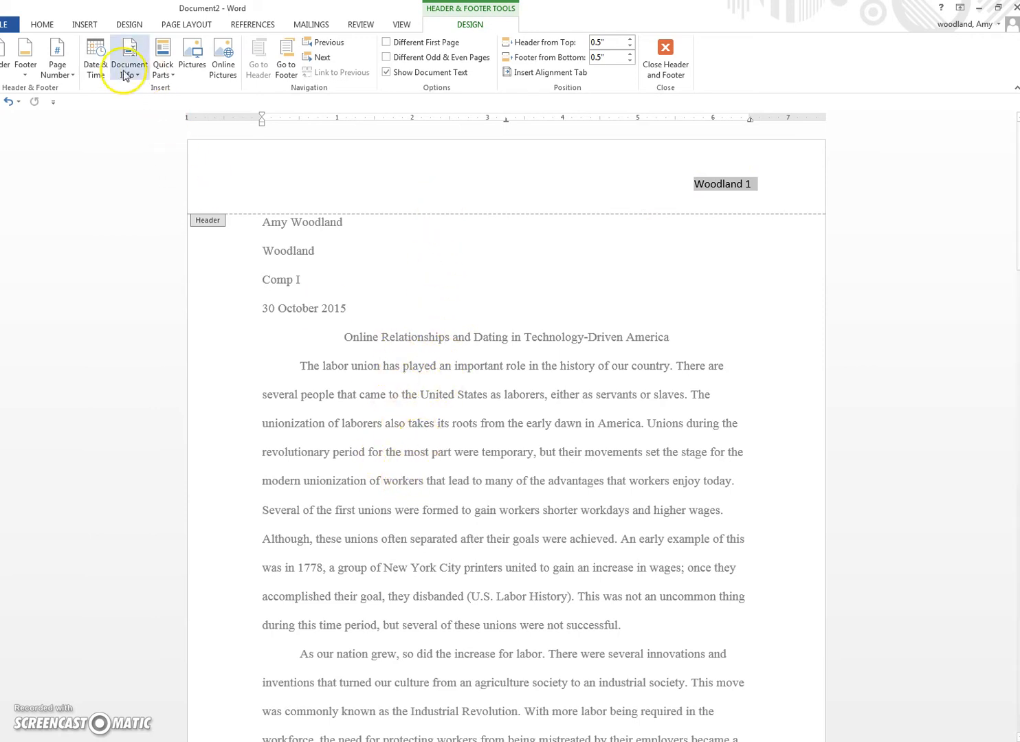
click(43, 24)
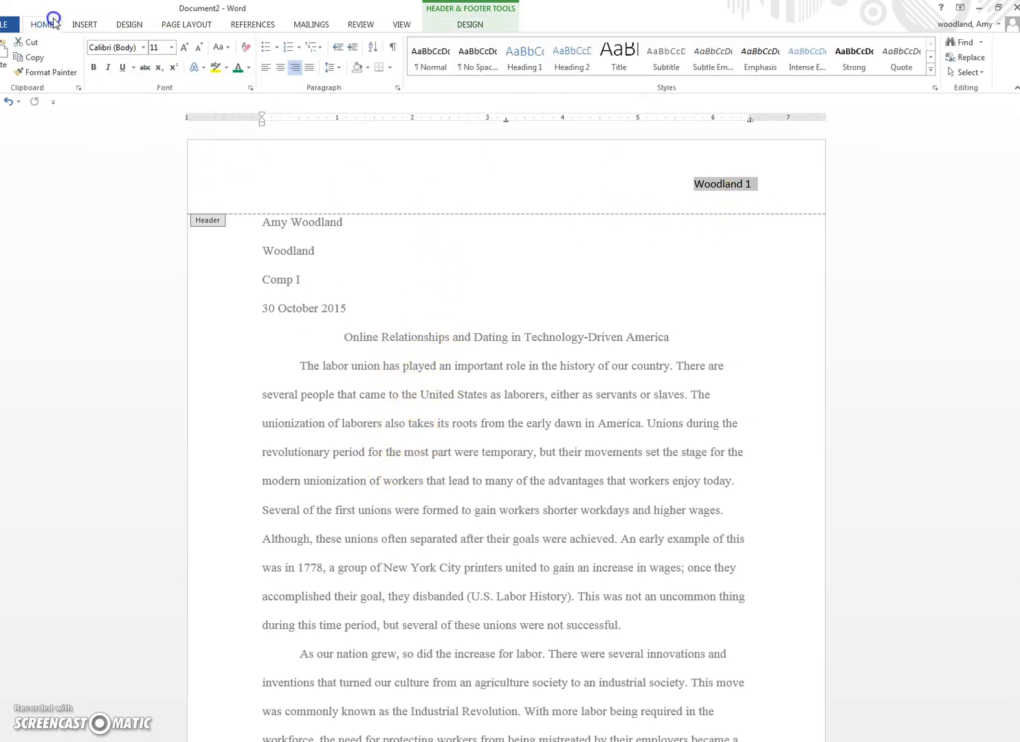
click(144, 48)
click(136, 125)
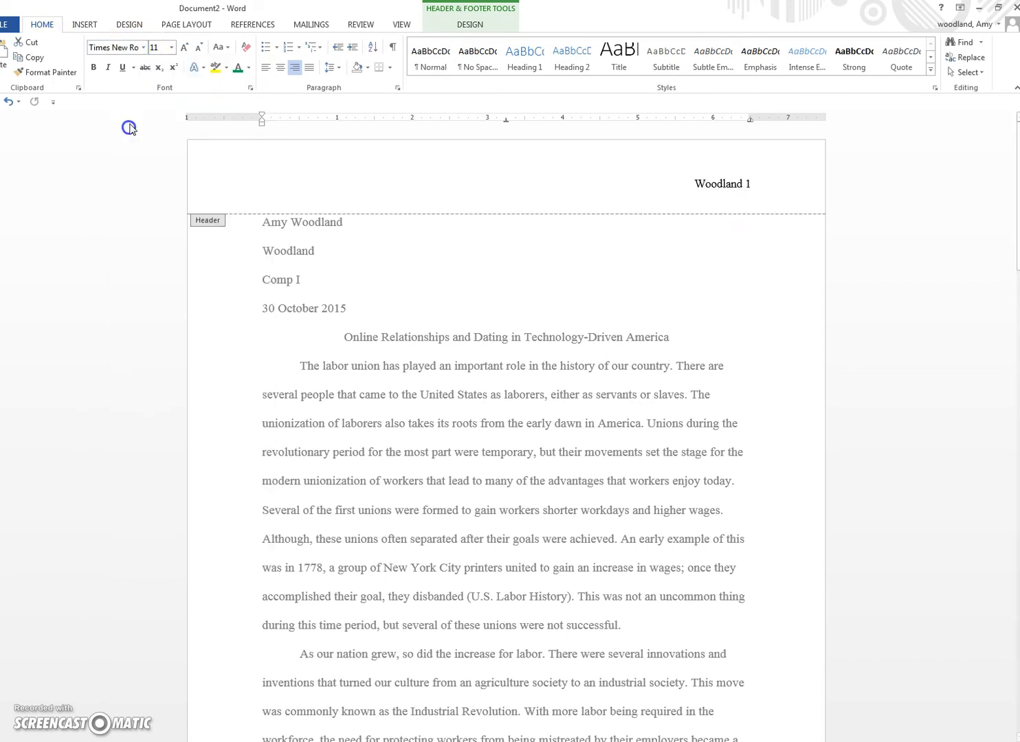
click(169, 50)
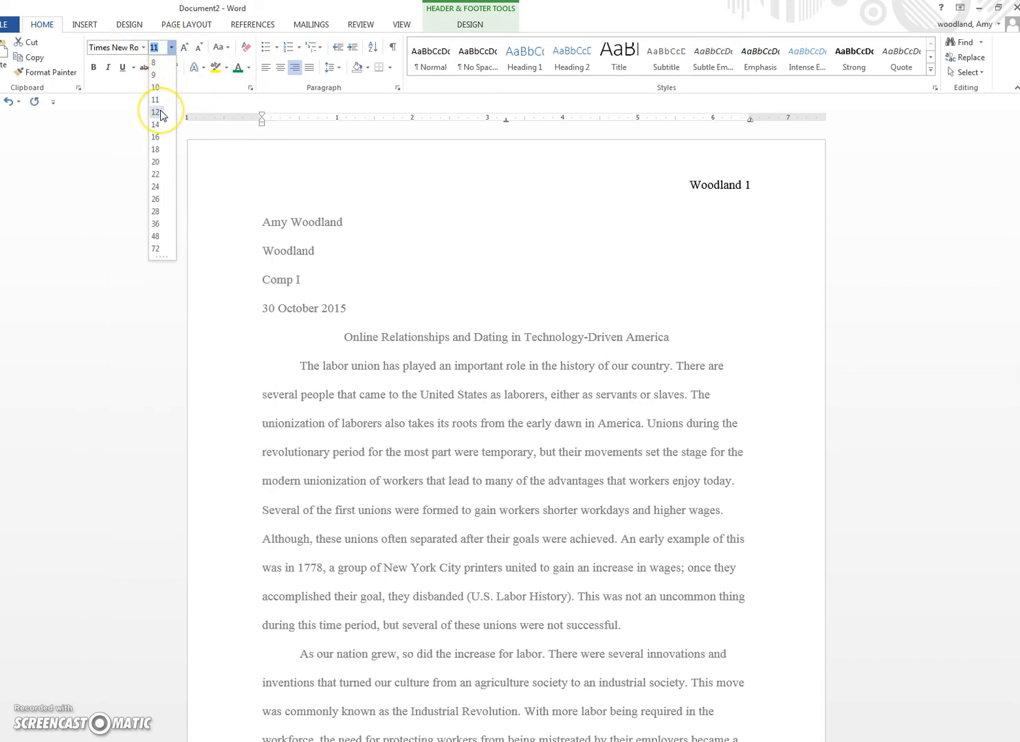
click(158, 112)
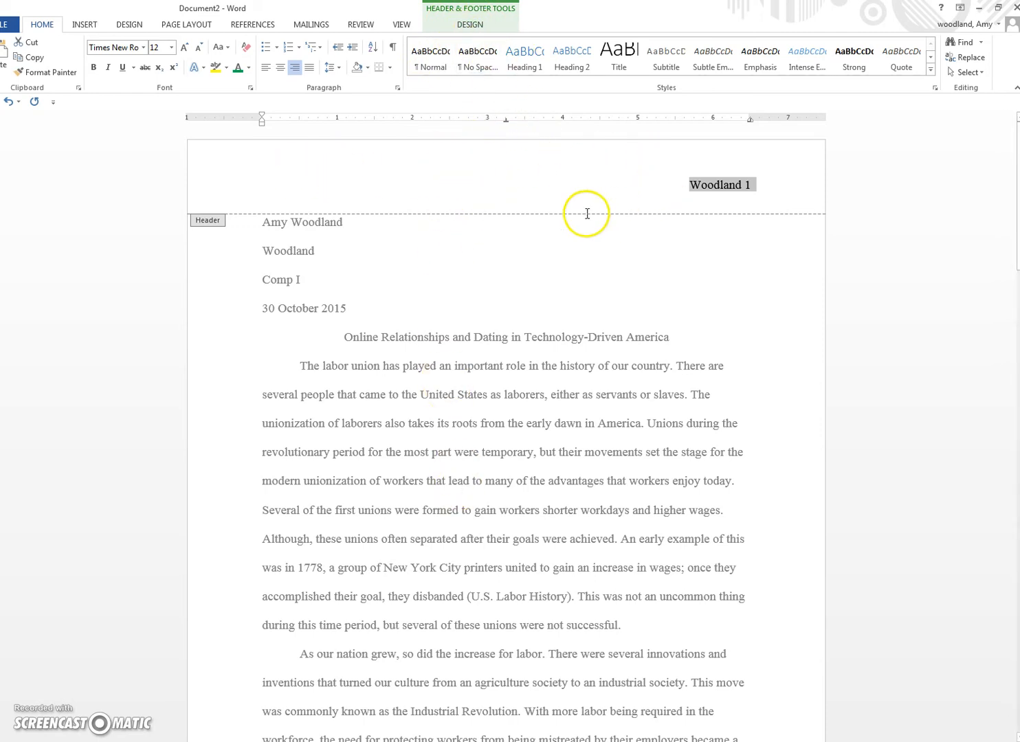
click(444, 198)
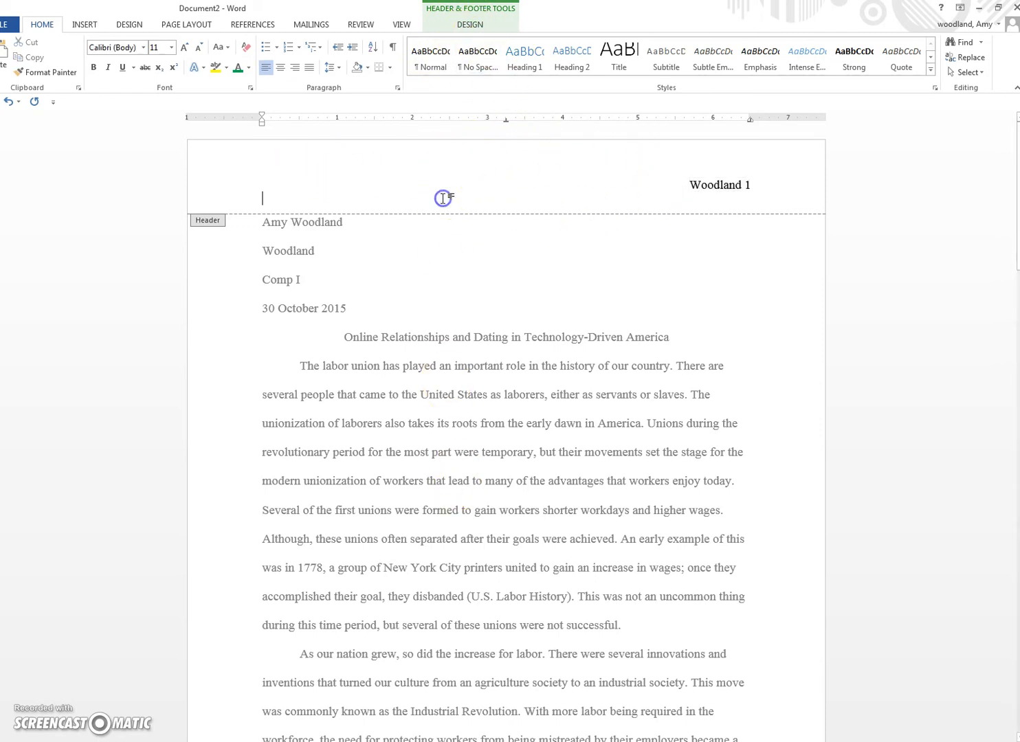
click(469, 25)
click(665, 59)
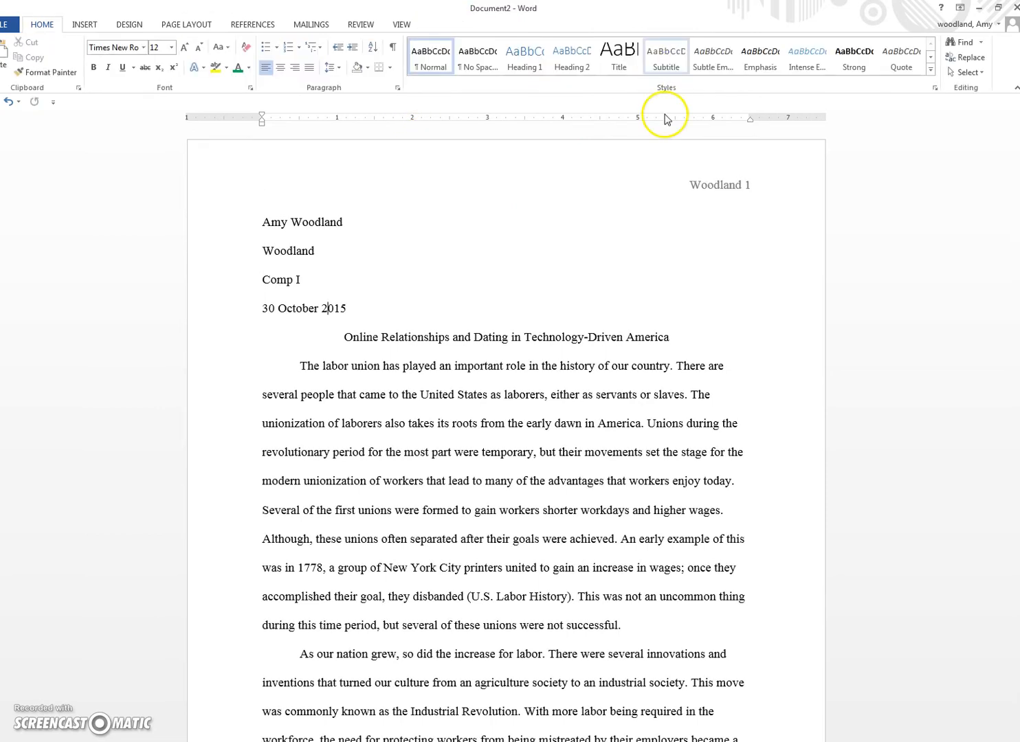
Step: Check the running header with last name and page number on each page of the essay
click(713, 191)
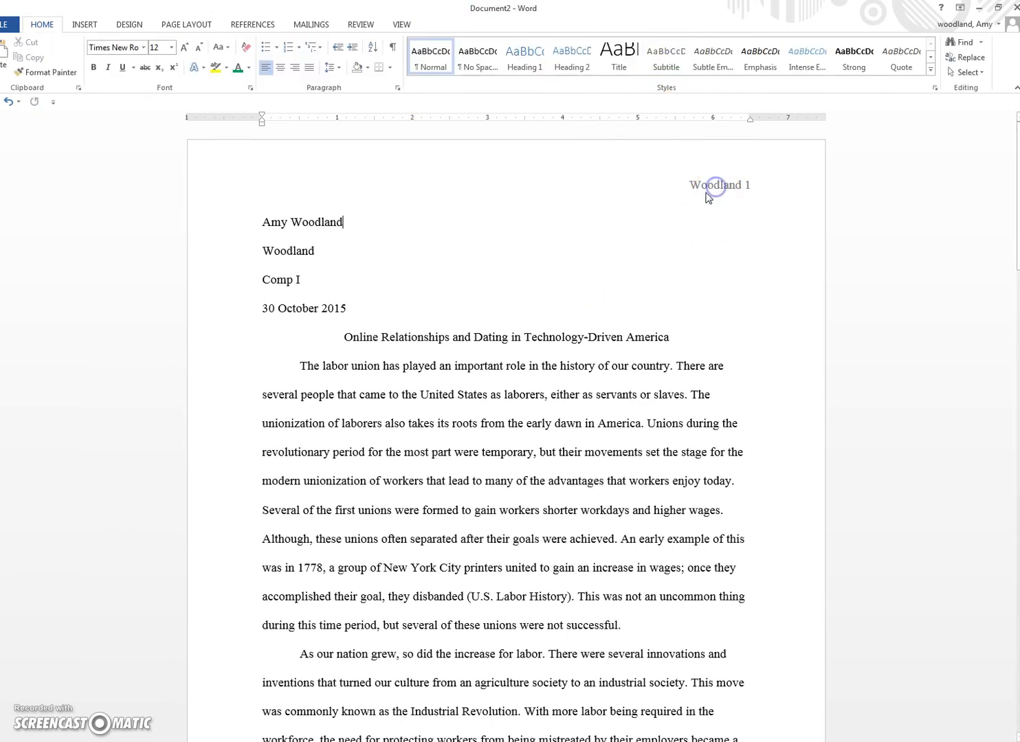
scroll(650, 352, down, 3)
scroll(650, 352, down, 3)
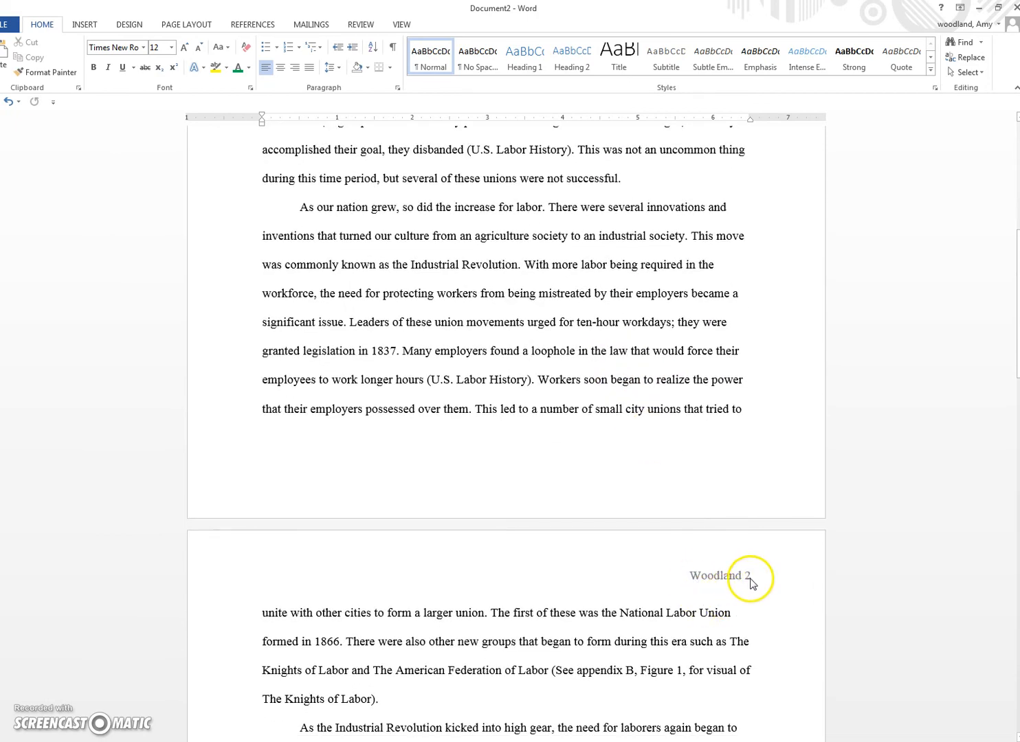
scroll(644, 569, down, 12)
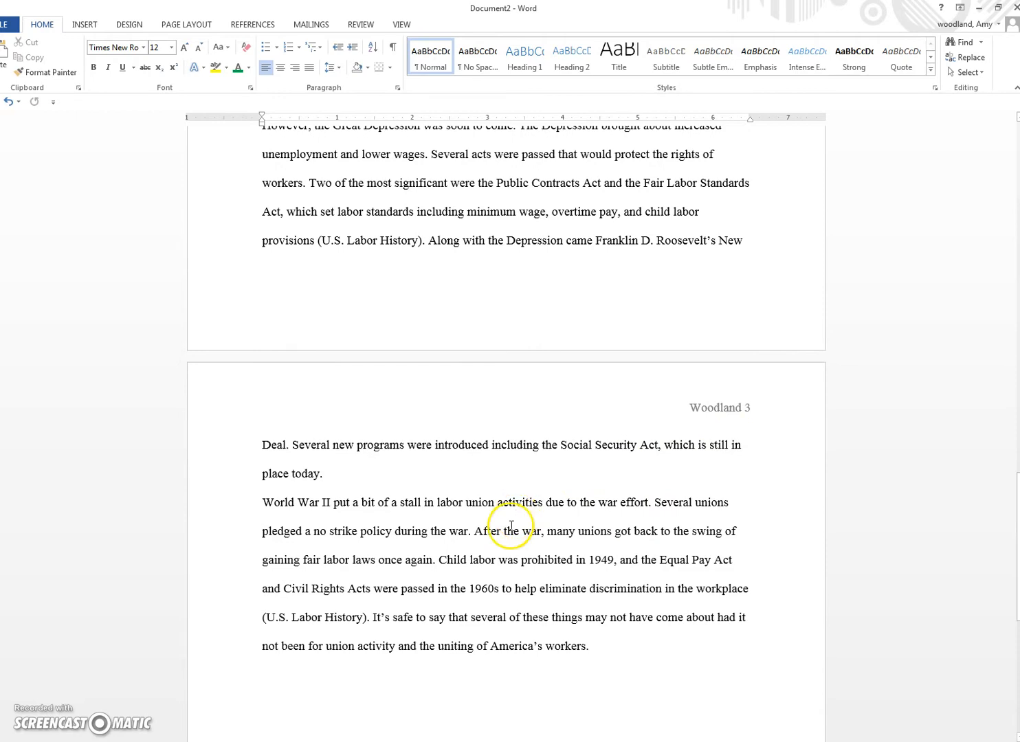
scroll(506, 539, up, 3)
scroll(506, 538, up, 16)
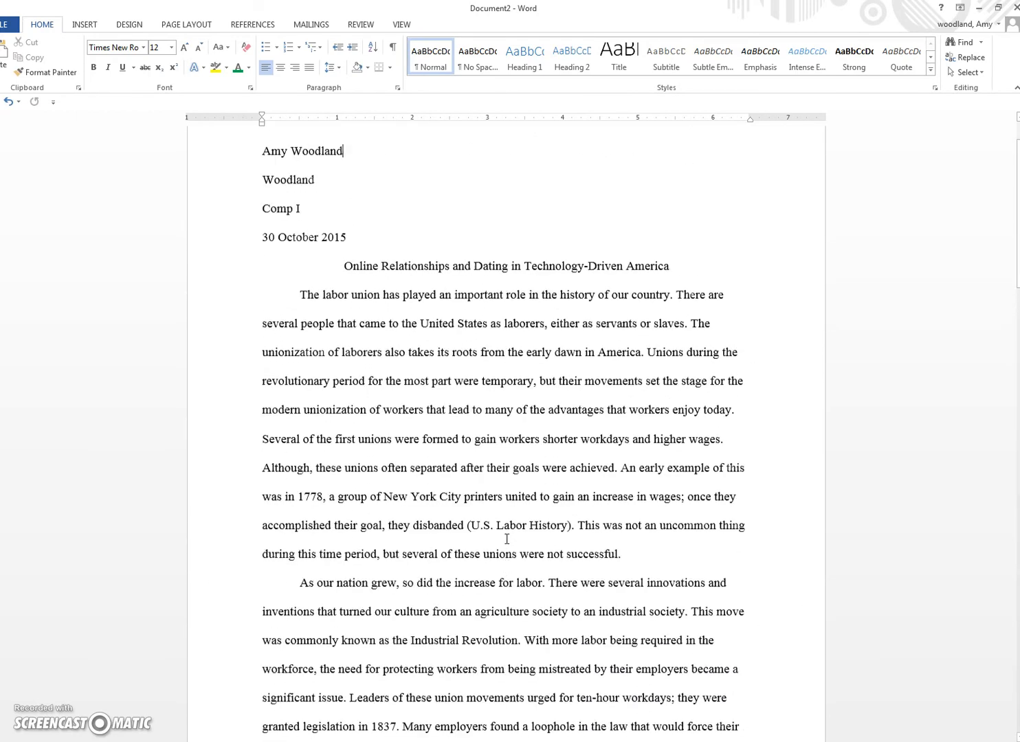
click(370, 394)
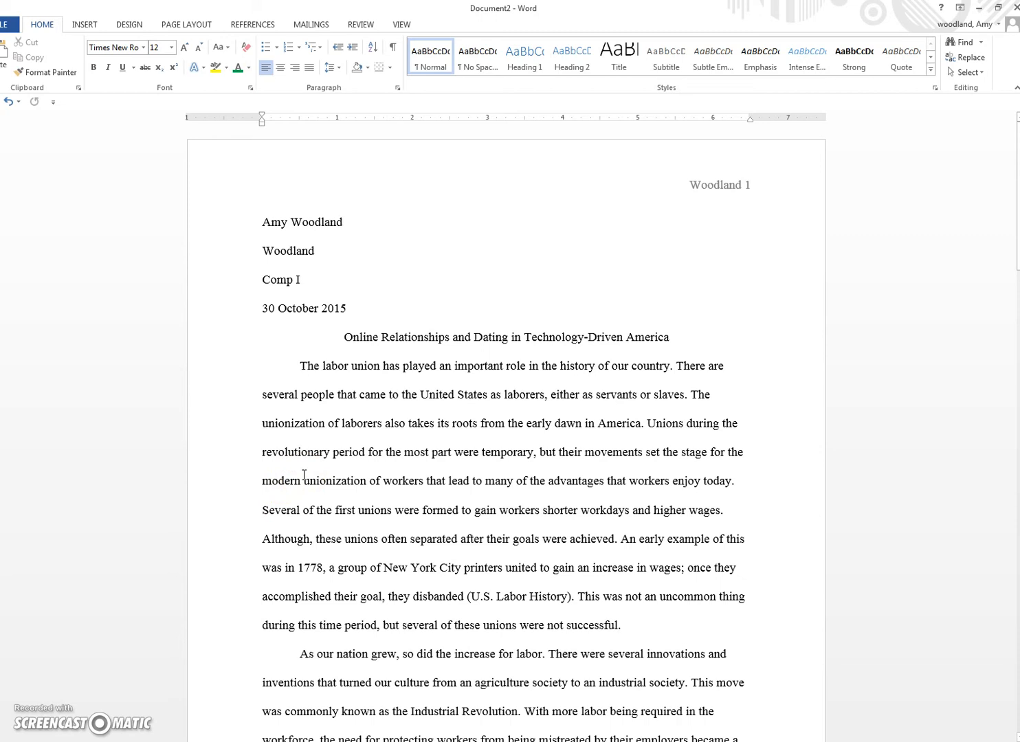
click(401, 318)
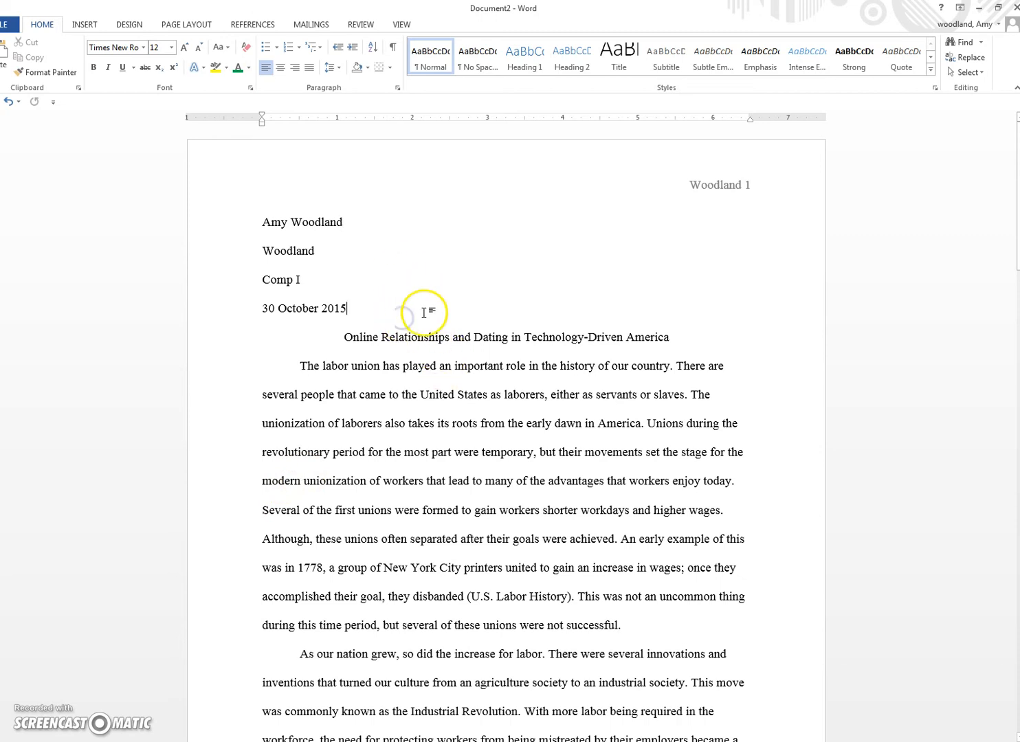
key(Return)
key(Return)
key(Return)
click(363, 439)
key(Return)
key(Return)
key(Return)
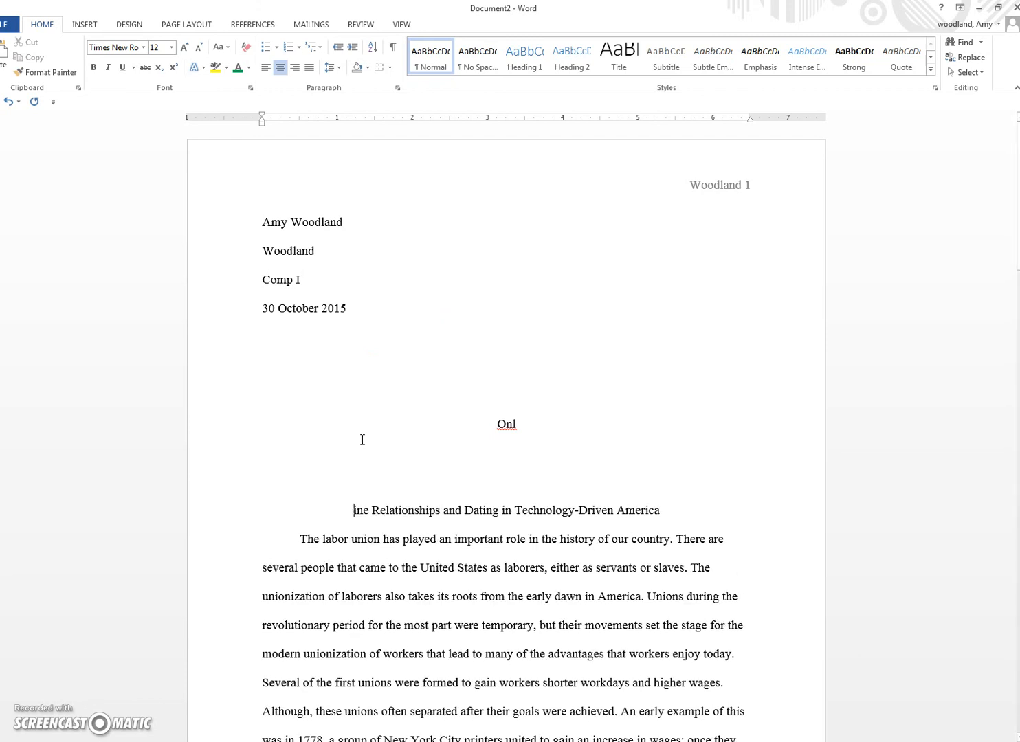
key(ctrl+z)
click(716, 422)
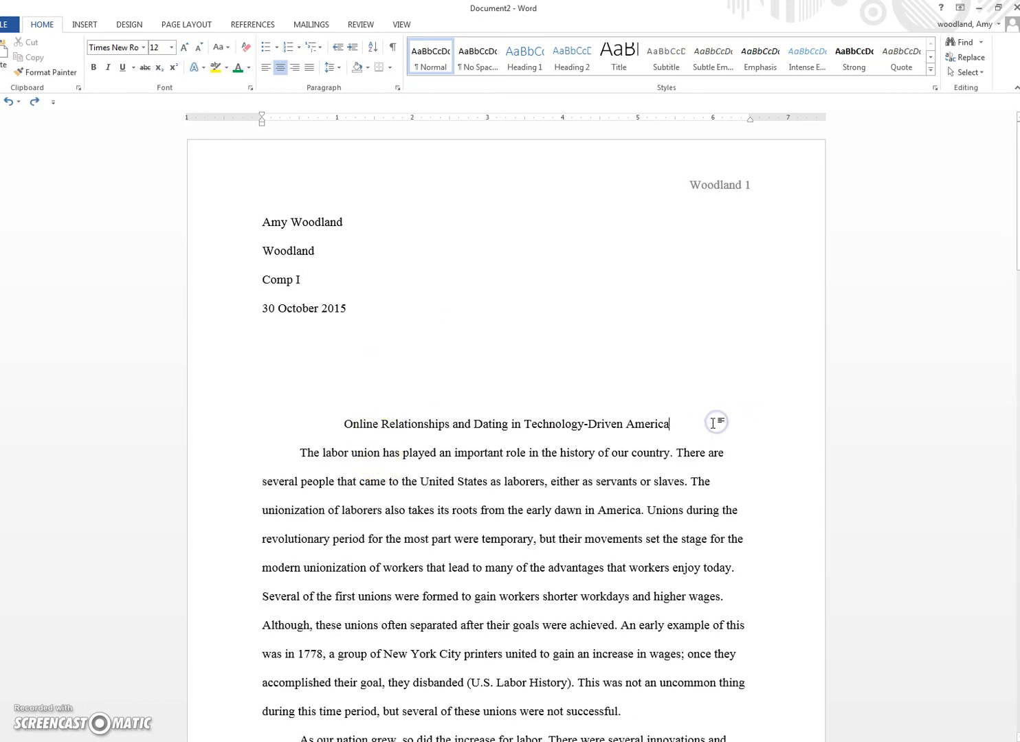
key(Return)
key(Return)
key(Return)
key(ctrl+z)
click(485, 381)
key(BackSpace)
key(BackSpace)
key(BackSpace)
Step: Review the heading's font choice, the centered title and the paragraph layout of the first page
click(312, 214)
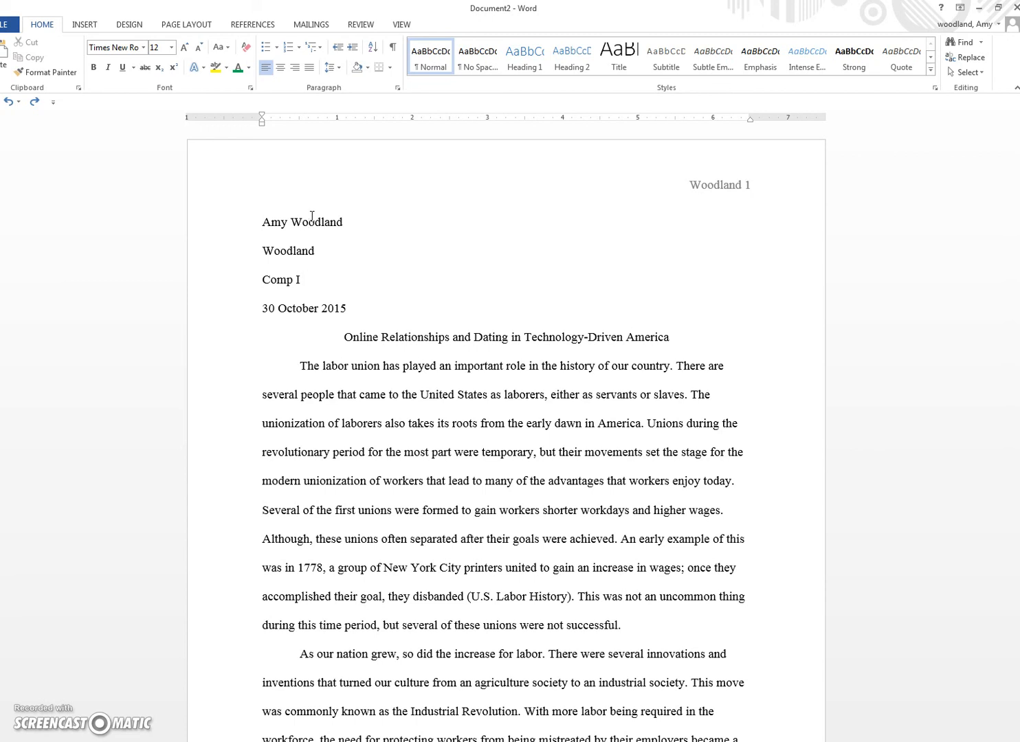
click(143, 48)
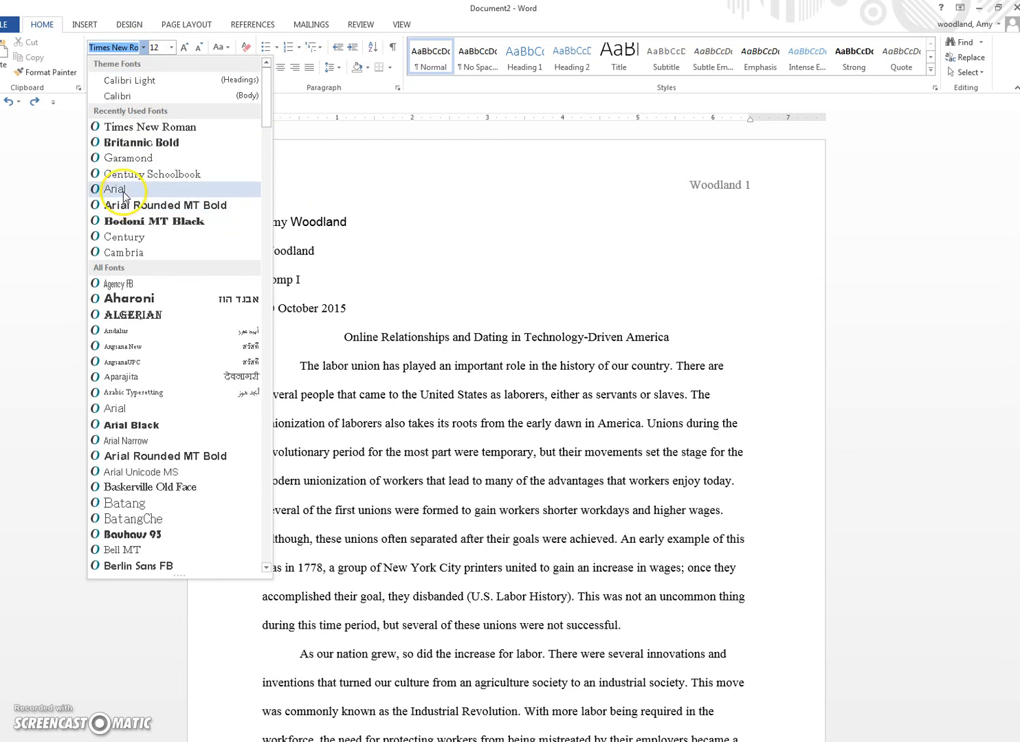
click(402, 210)
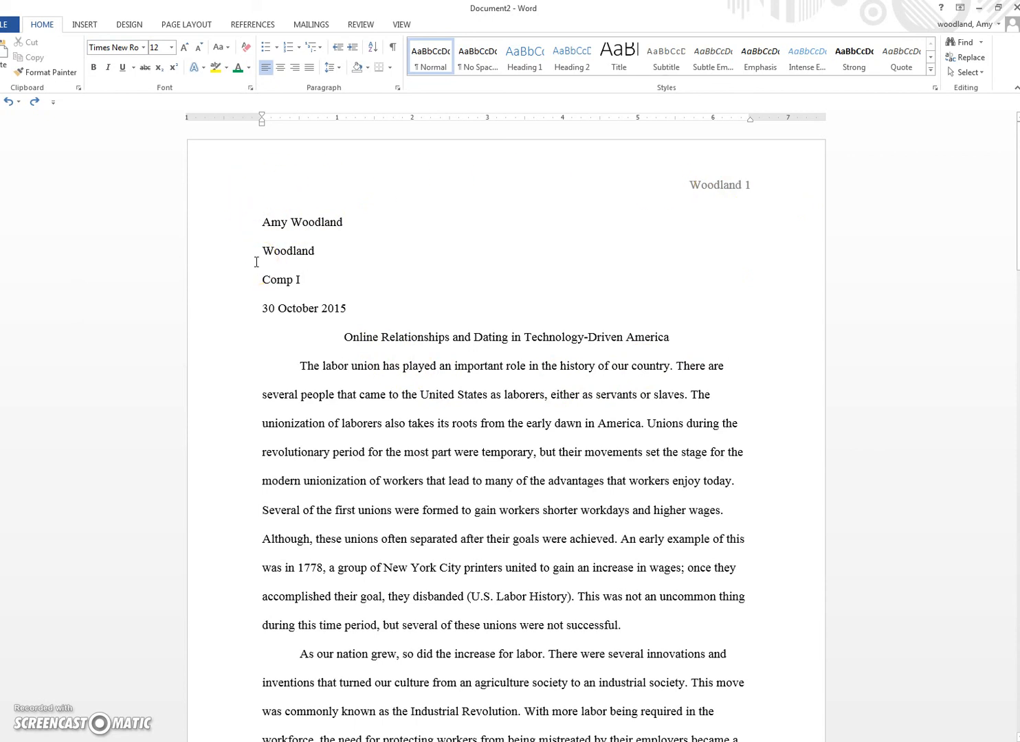
drag(686, 338, 347, 338)
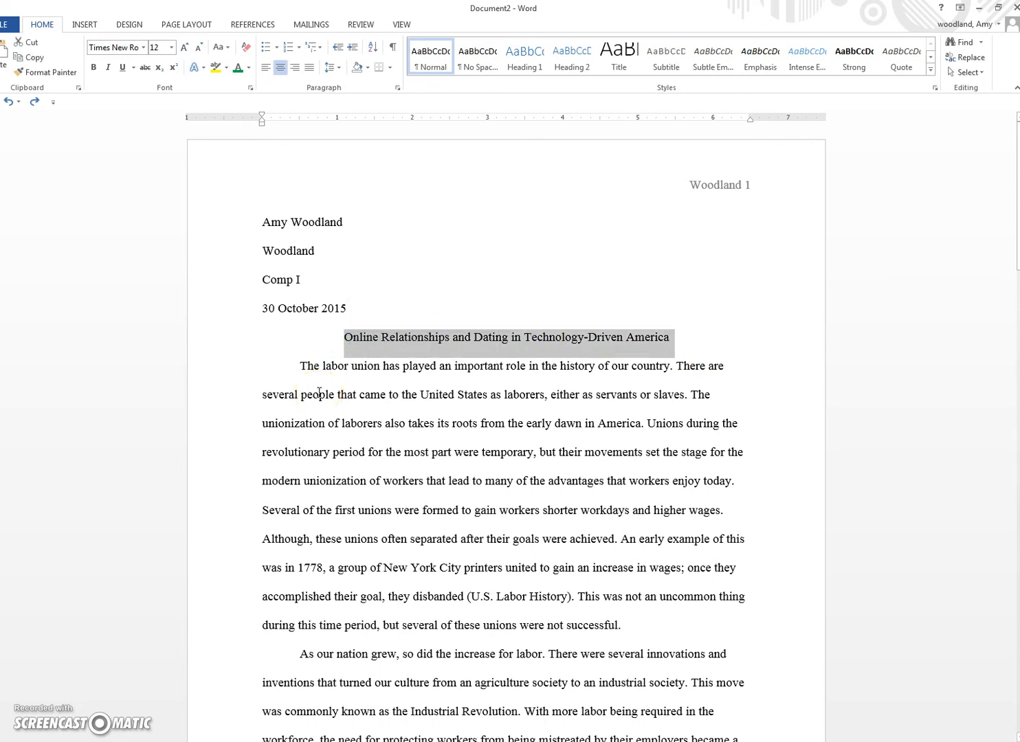
click(497, 342)
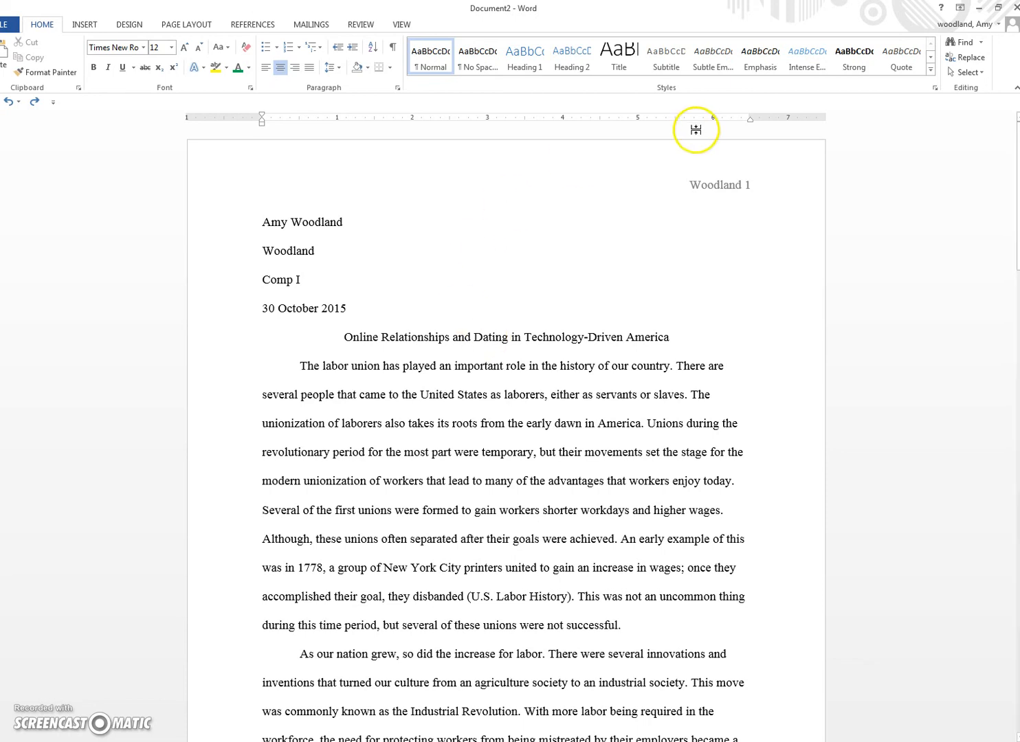
drag(262, 218, 692, 342)
scroll(237, 491, down, 2)
scroll(237, 491, down, 2)
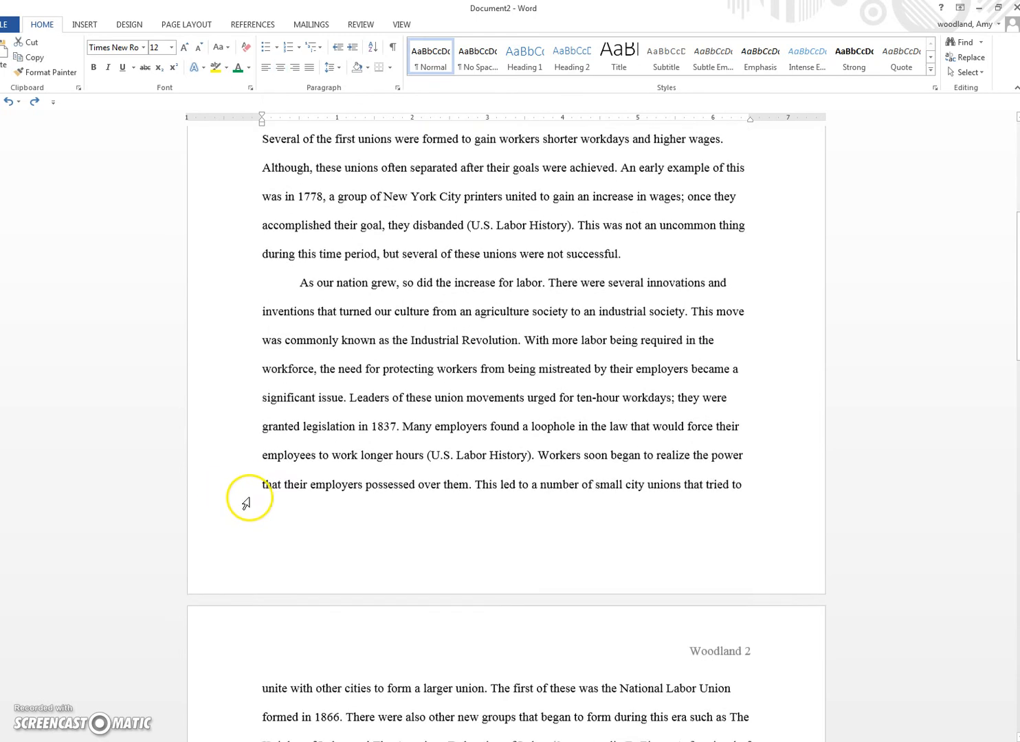
scroll(289, 609, up, 4)
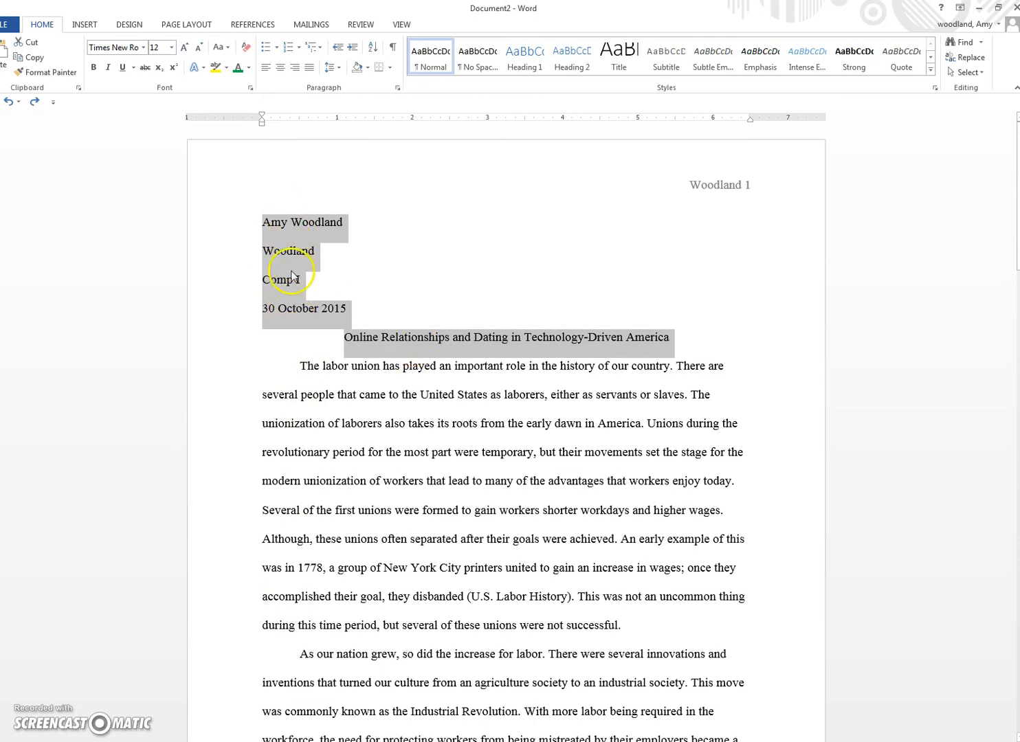
click(415, 284)
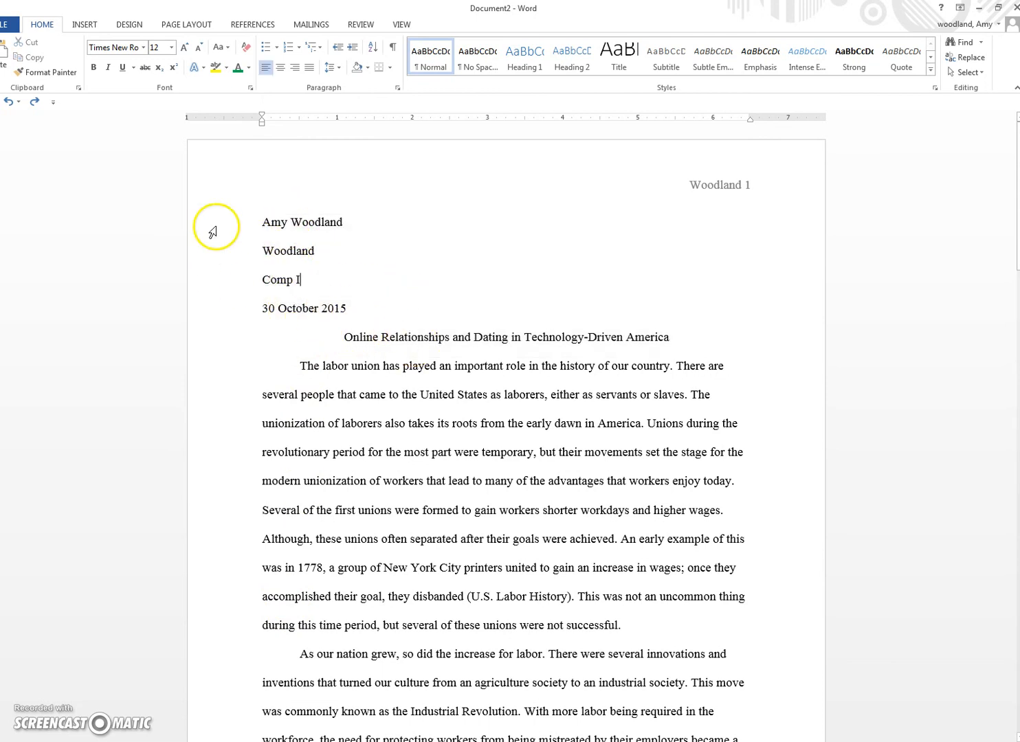